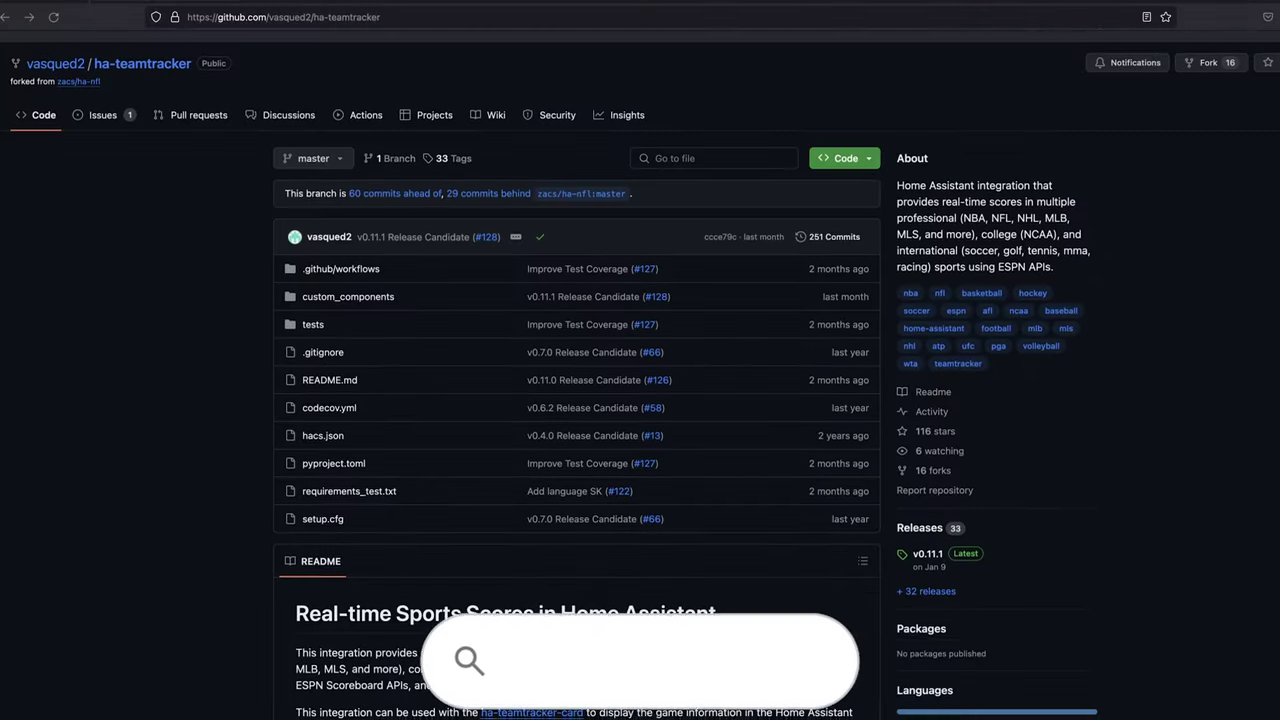
Review the ha-teamtracker README for version compatibility and the natively supported sports and leagues
scroll(640, 400, "down", 5)
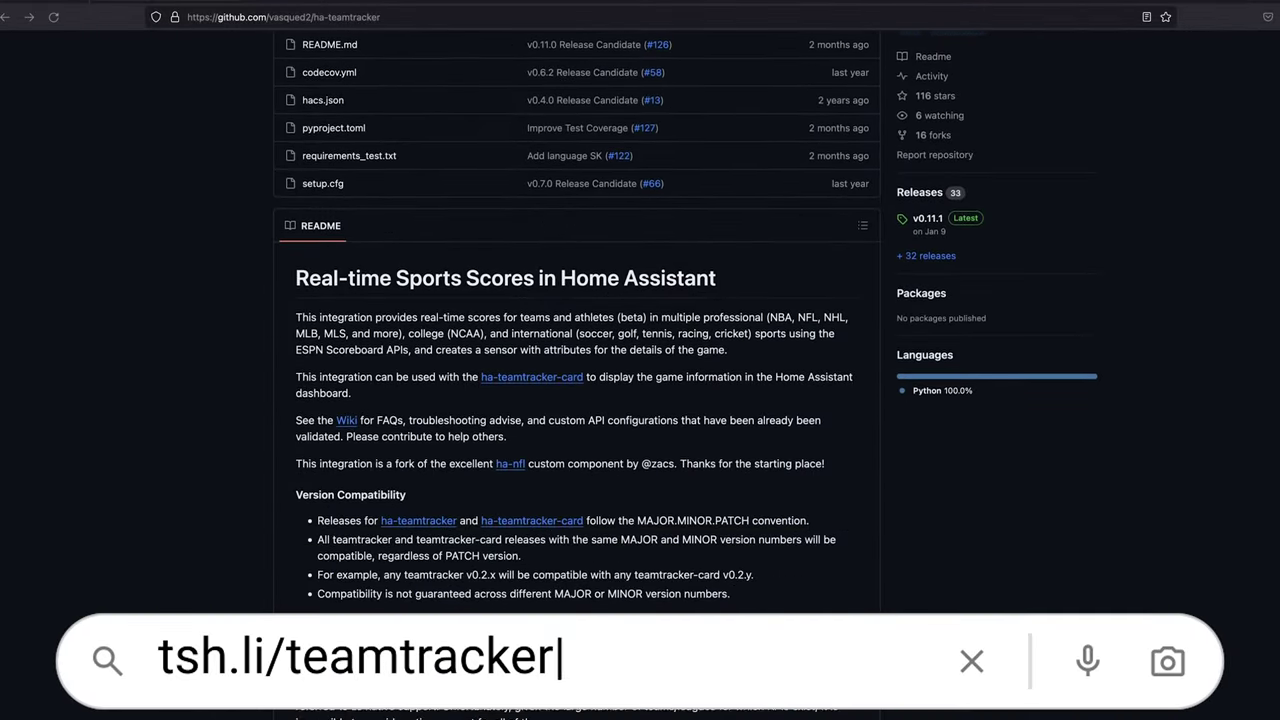
scroll(640, 400, "down", 4)
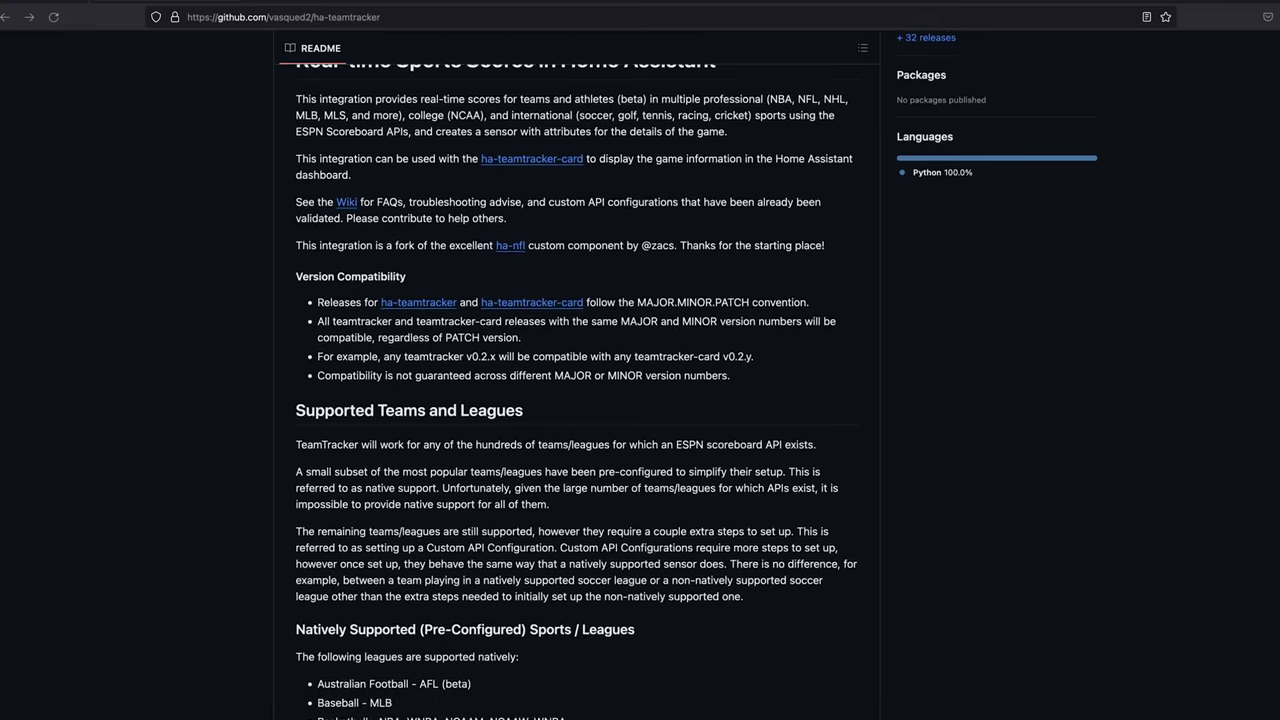
scroll(640, 400, "down", 5)
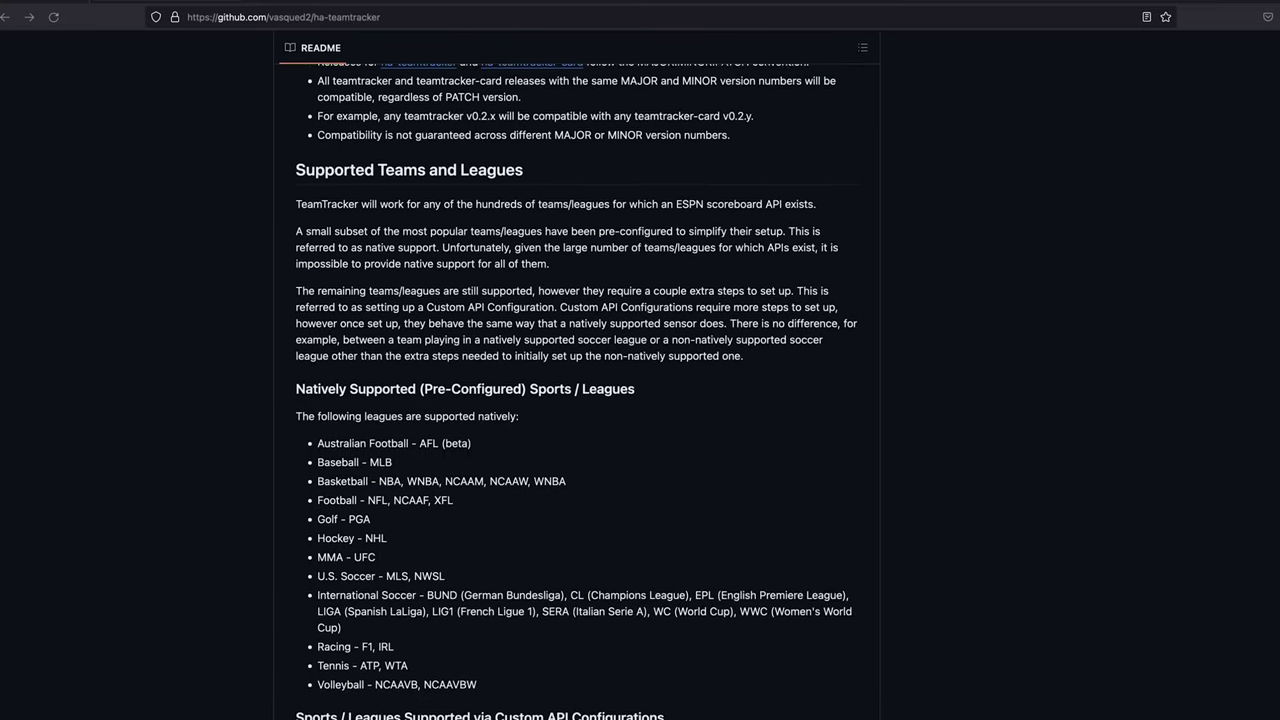
scroll(640, 400, "down", 8)
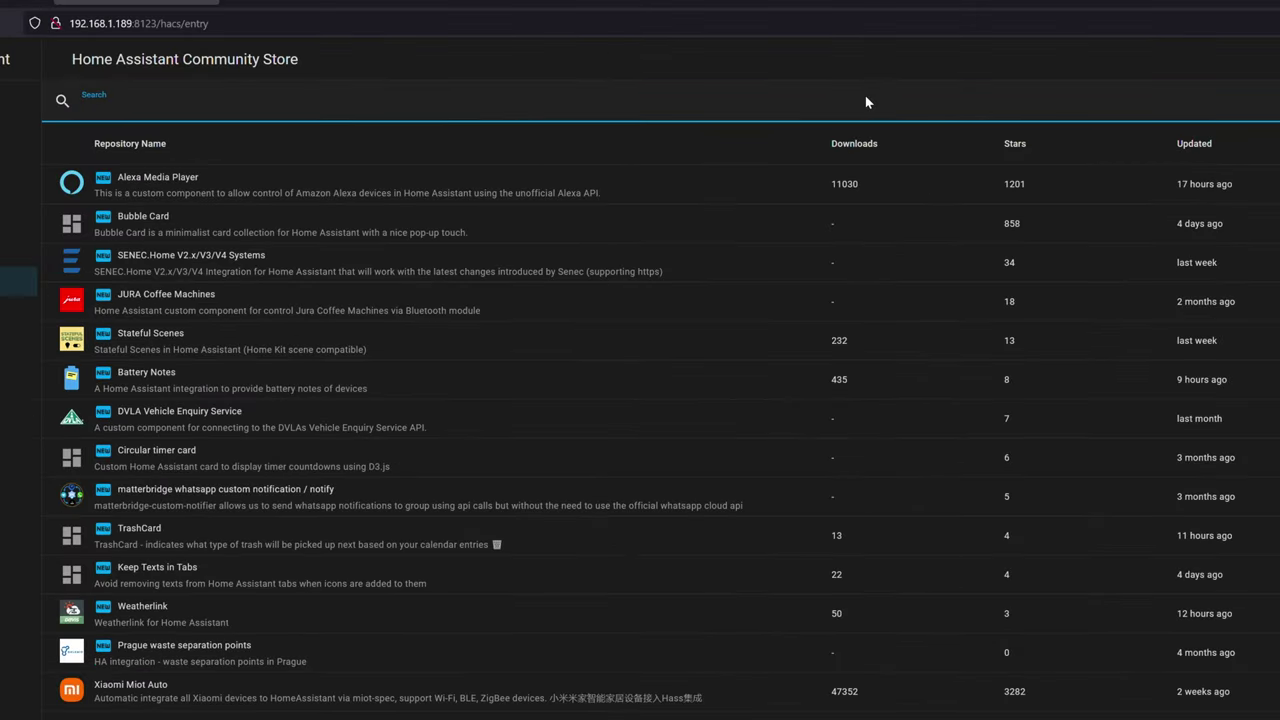
Search the Home Assistant Community Store for "team tra" and open the Team Tracker and Team Tracker Card repositories
type("eam tra")
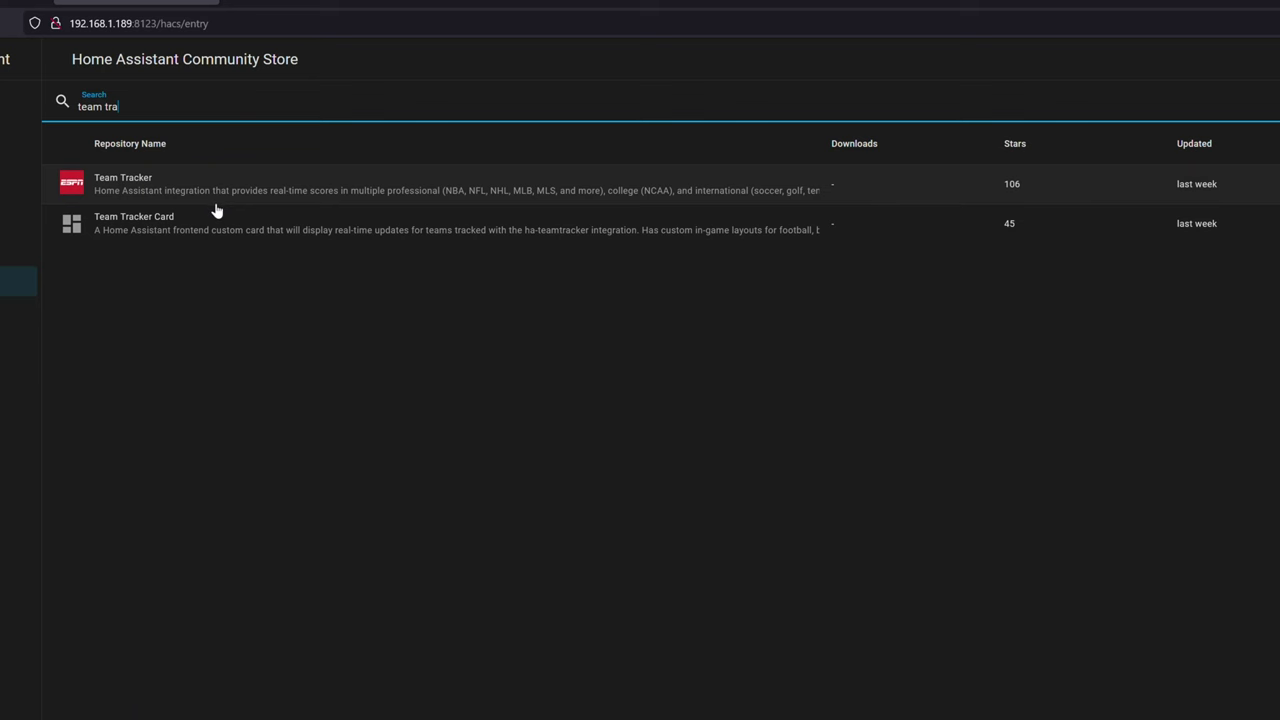
left_click(215, 205)
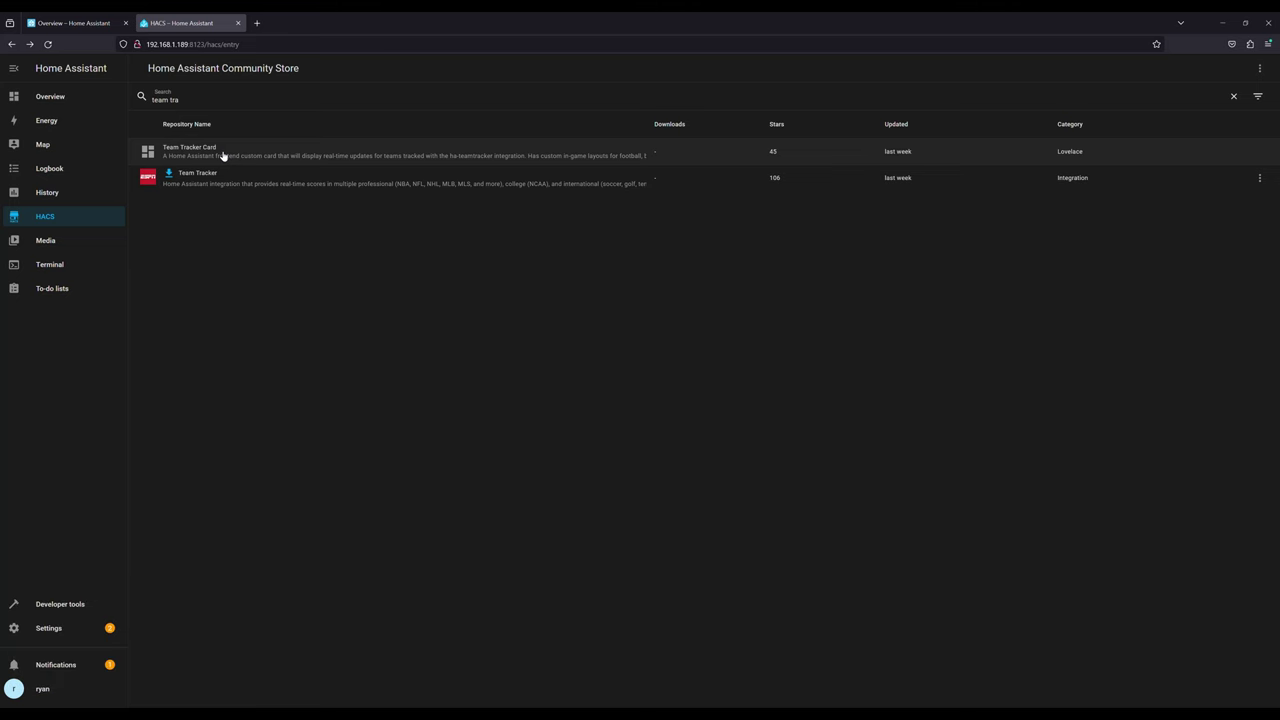
left_click(223, 155)
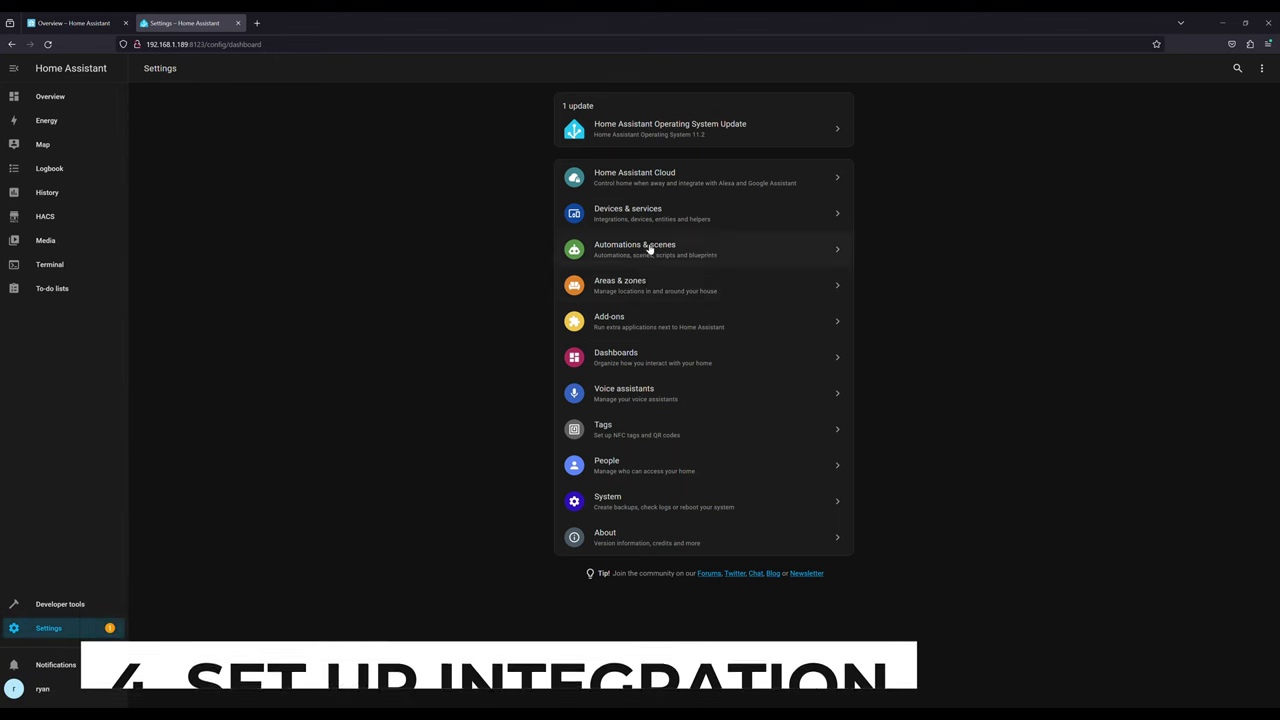
Start adding a new integration in Devices & services, searching the brands for "team t" and choosing Team Tracker
left_click(663, 218)
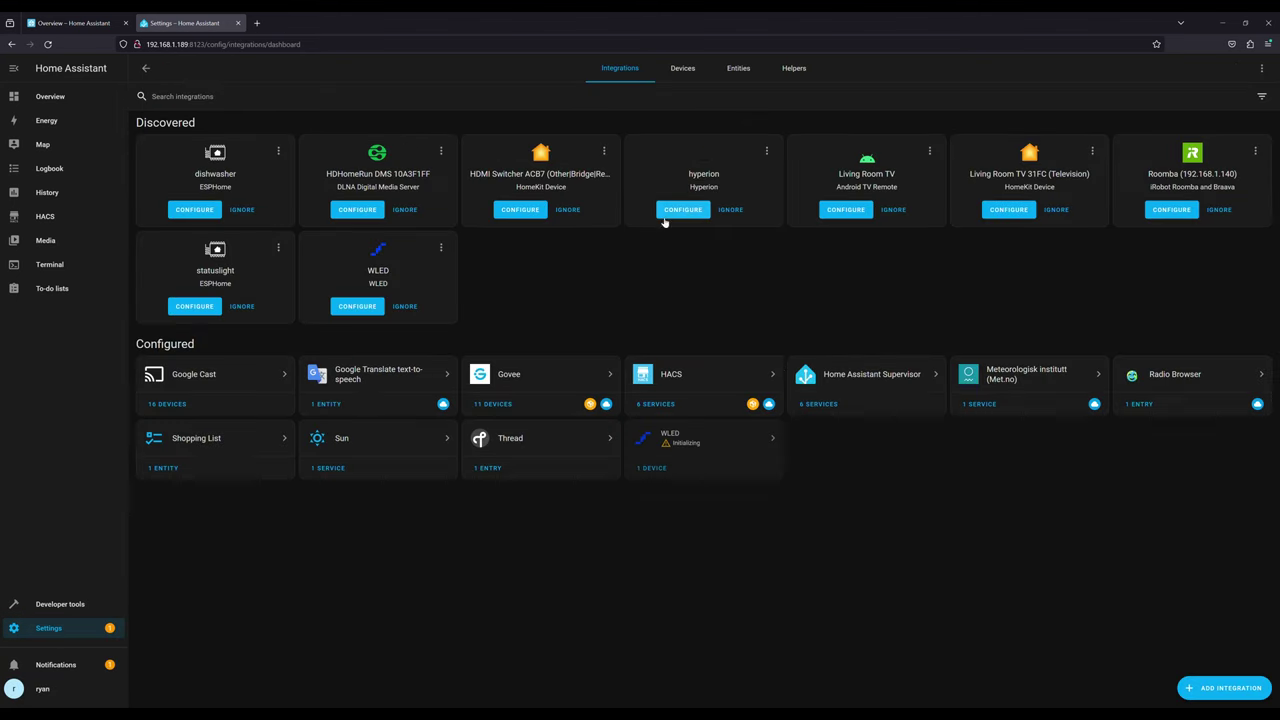
left_click(1227, 689)
type("te")
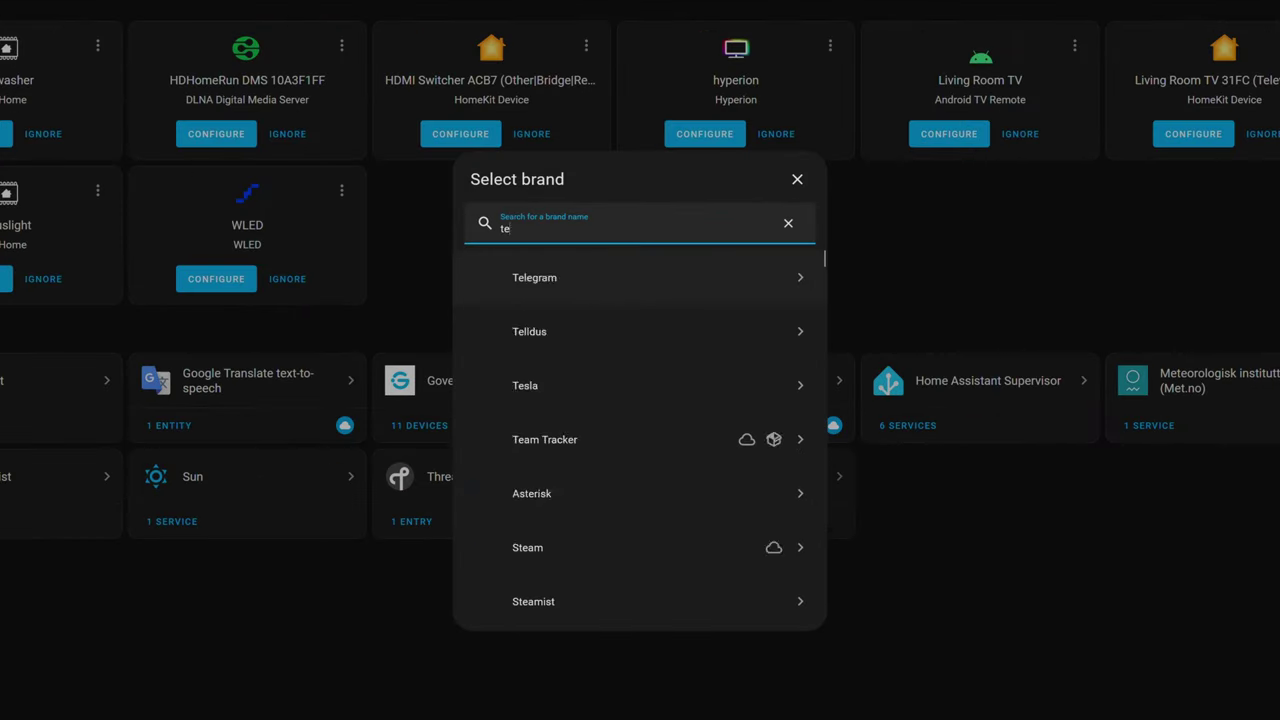
type("am t")
left_click(534, 277)
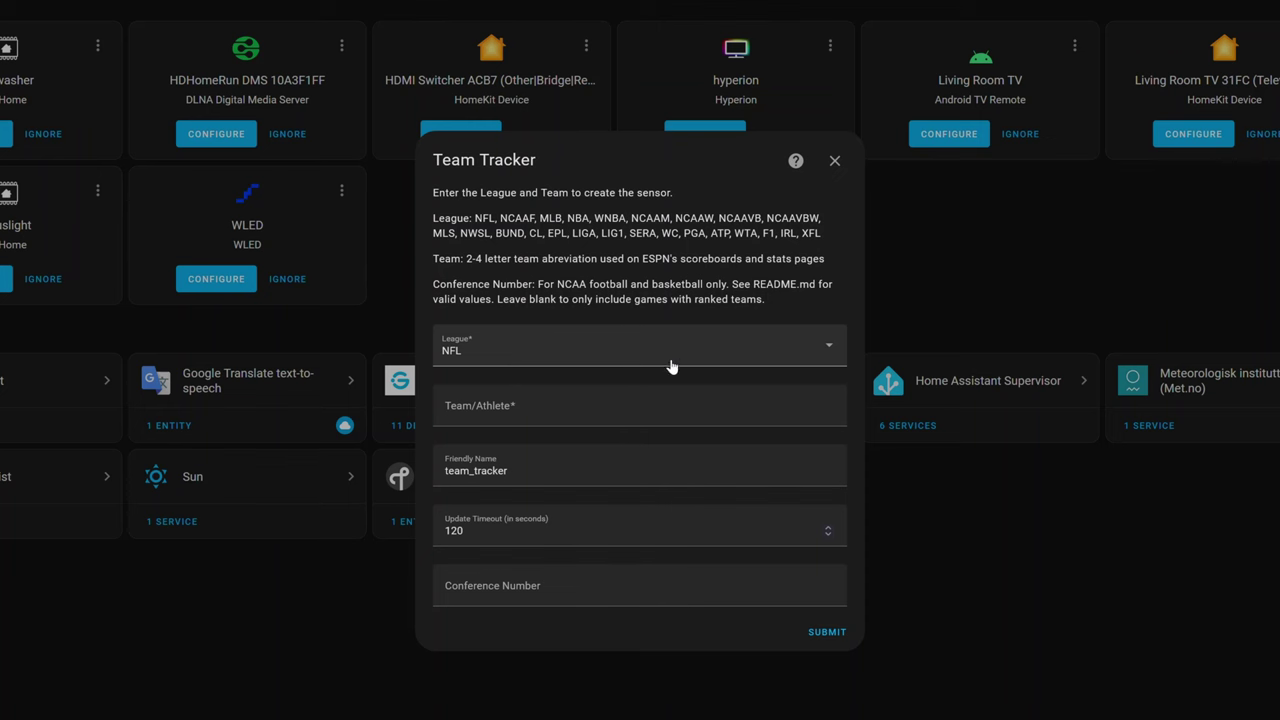
Look through the available leagues and choose NFL for the Team Tracker sensor
left_click(672, 366)
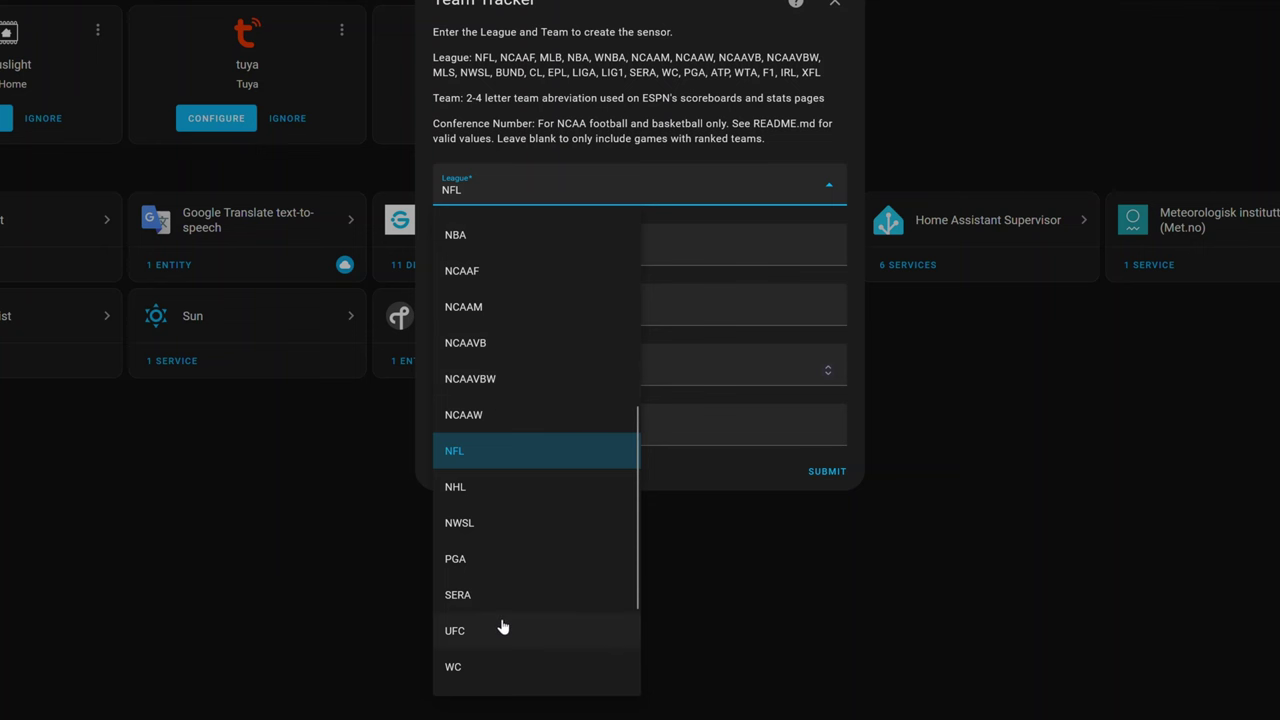
scroll(494, 564, "down", 2)
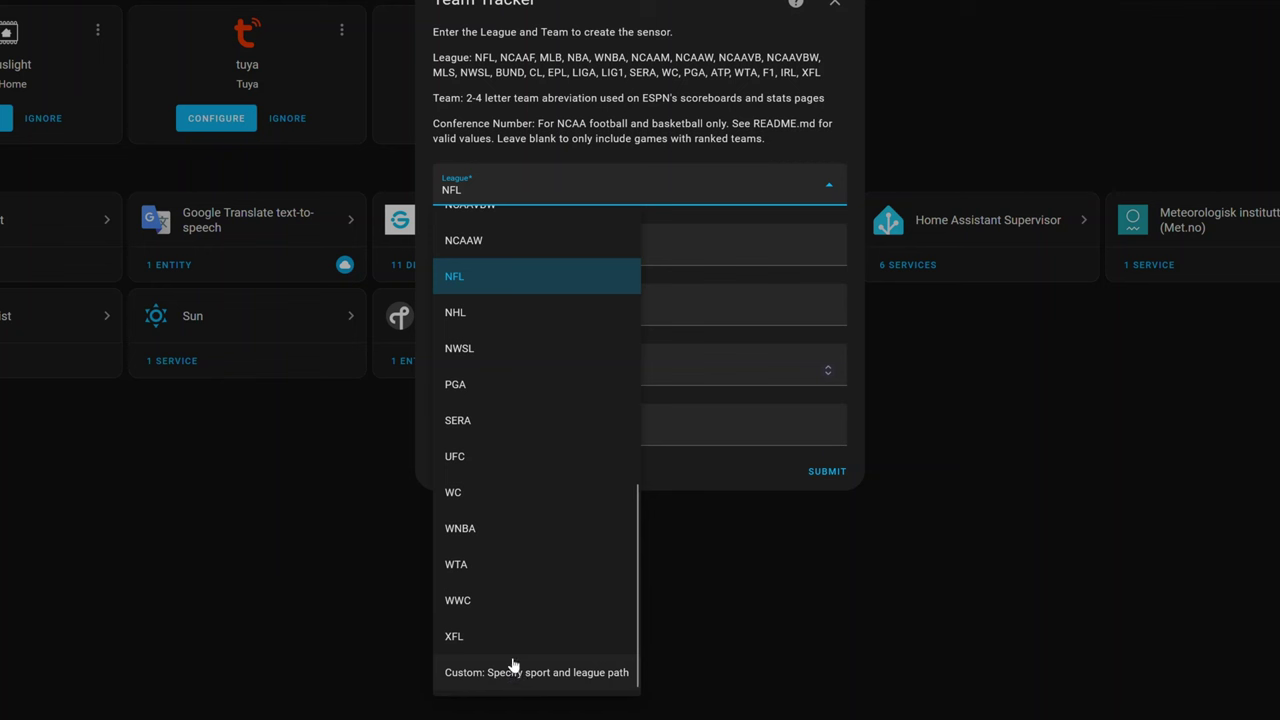
left_click(512, 277)
left_click(495, 250)
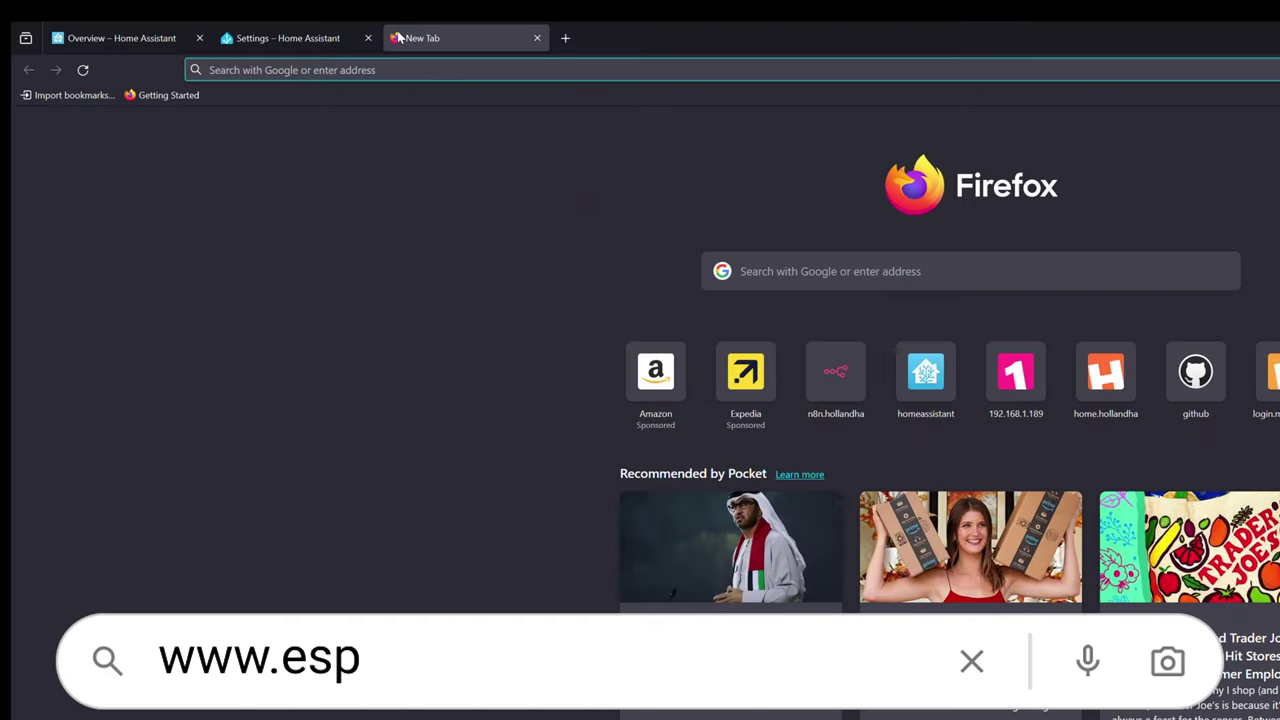
Open the ESPN website, search for the Kansas City Chiefs page and copy the team abbreviation "kc" from its URL
type("espn")
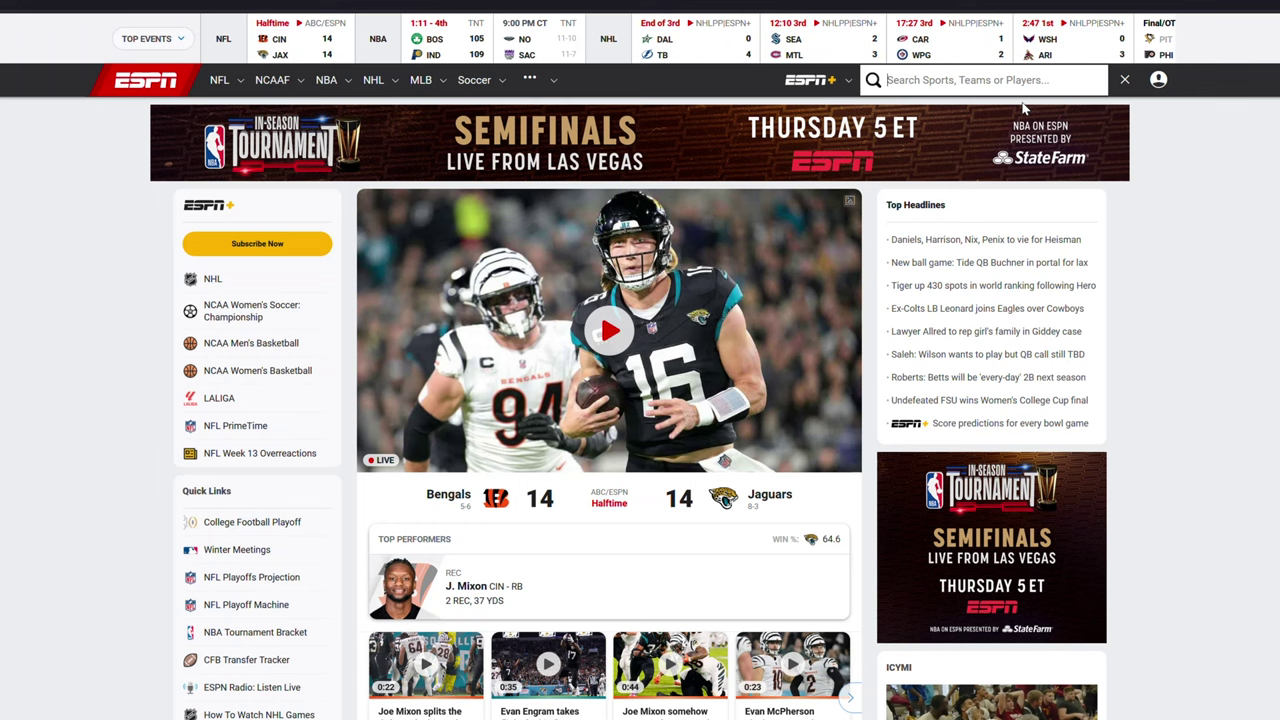
type("kansas")
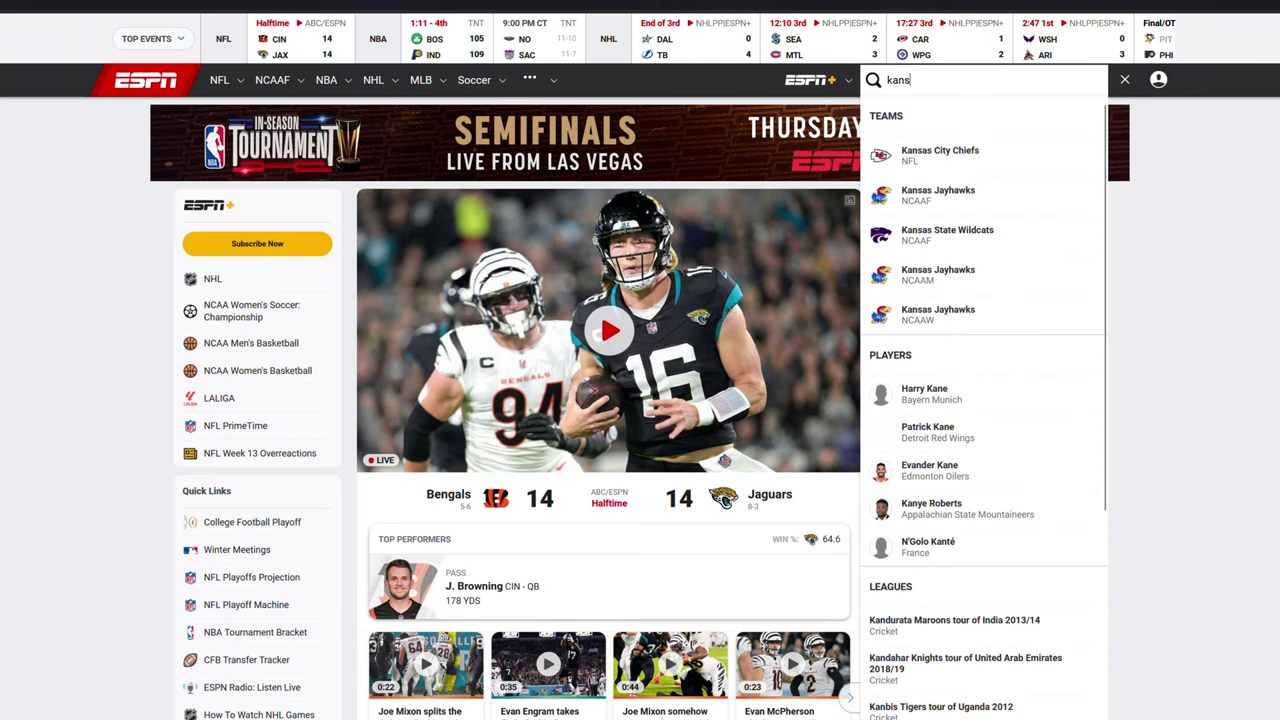
left_click(978, 165)
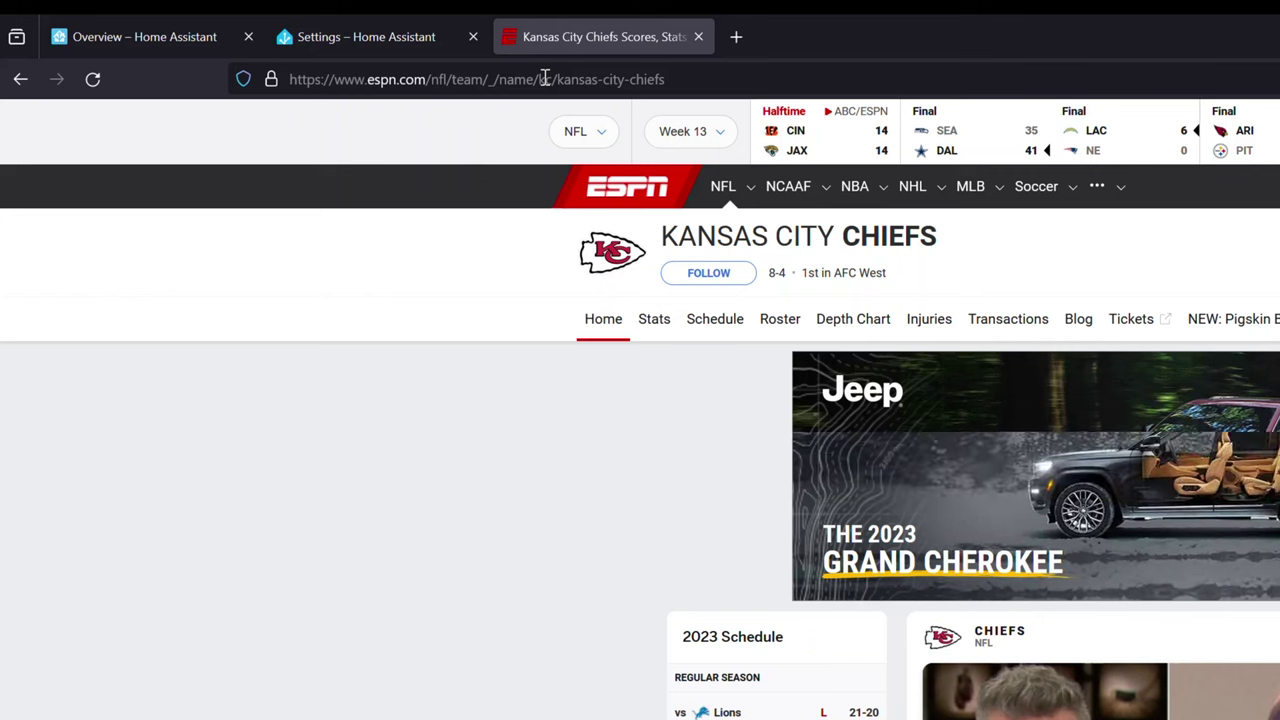
double_click(540, 80)
key("ctrl+c")
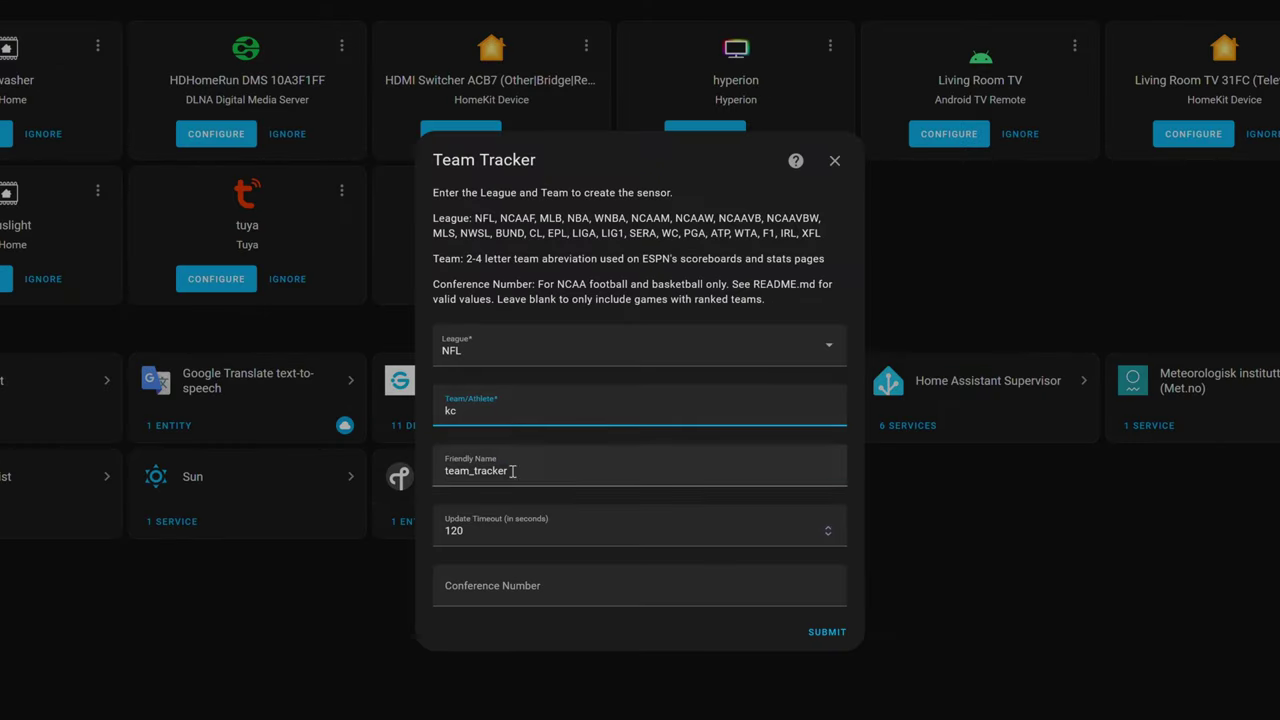
Enter kc as the team, set the friendly name to kc_chiefs and submit the Team Tracker setup
left_click_drag(512, 470, 443, 472)
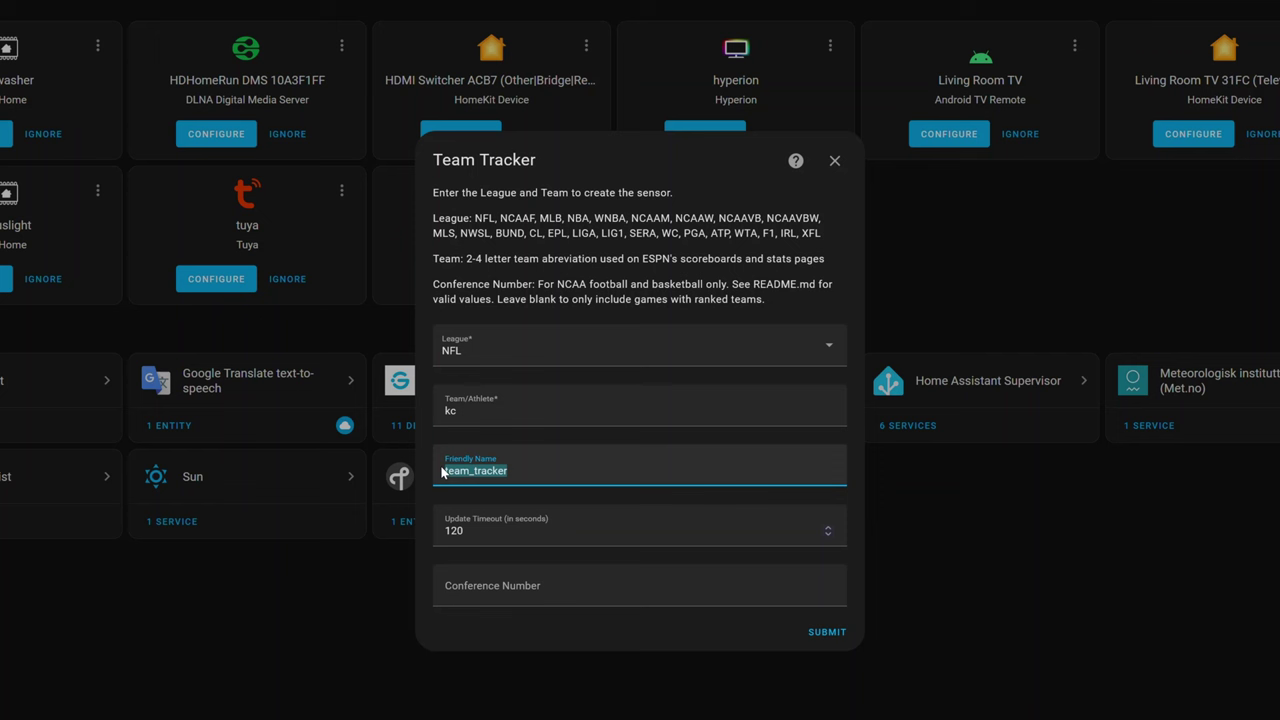
key("ctrl+v")
type("_chiefs")
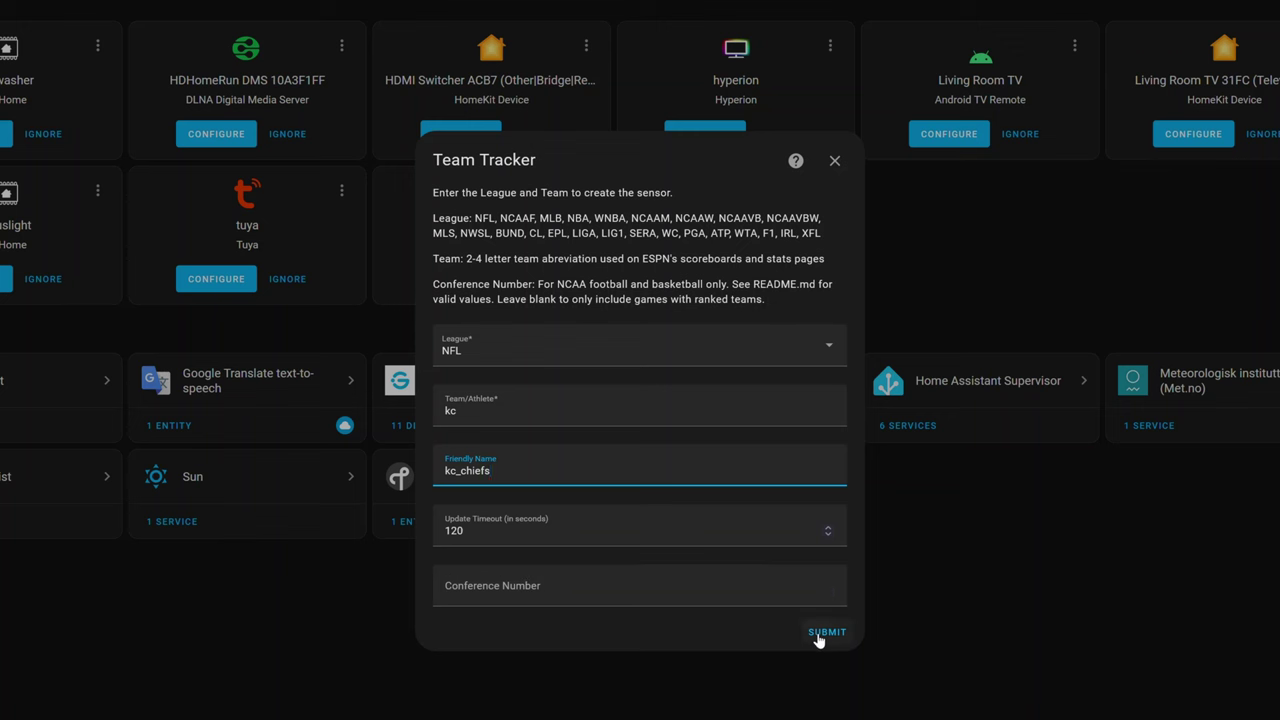
left_click(818, 636)
left_click(755, 352)
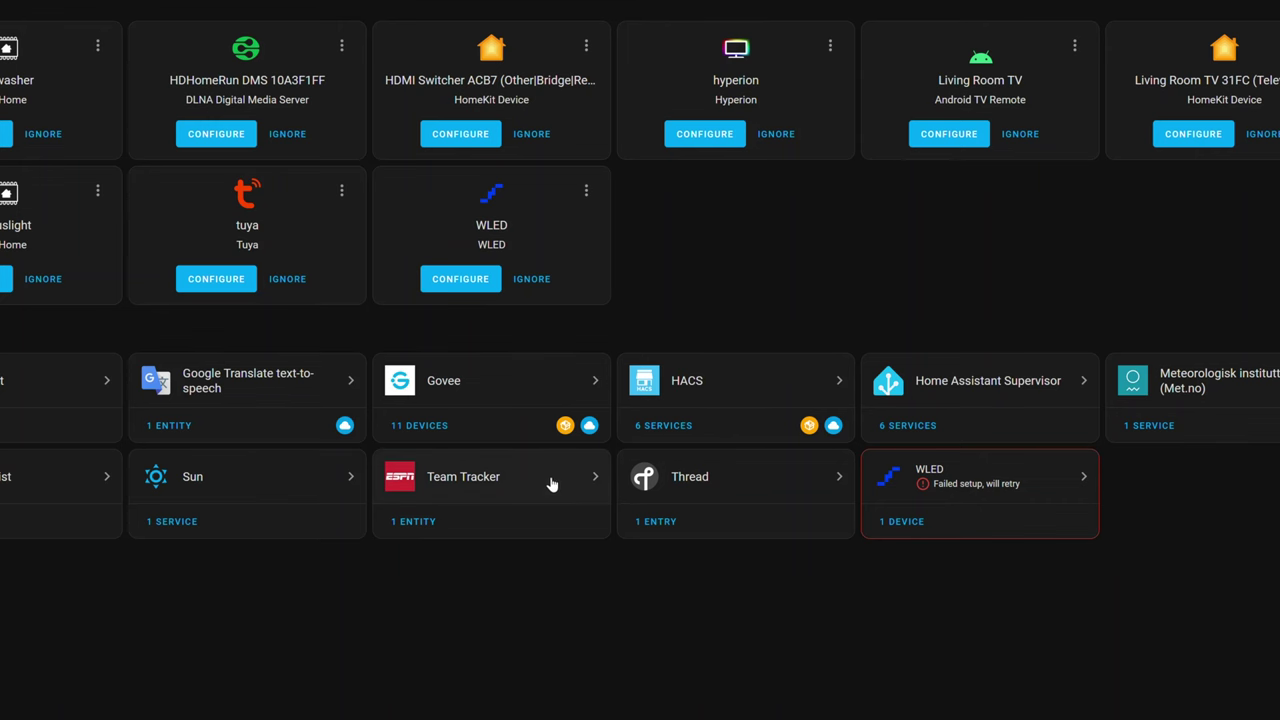
Open the kc_chiefs entity of the Team Tracker integration and examine its game attributes
left_click(551, 484)
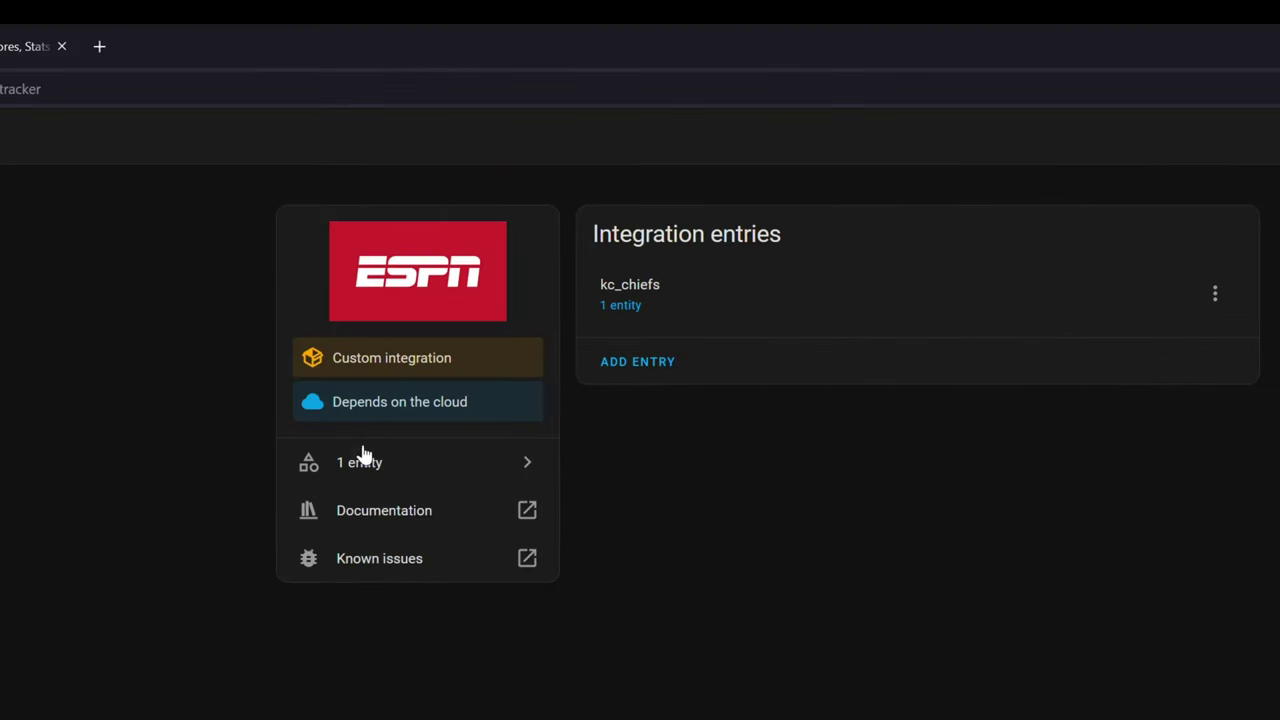
left_click(615, 308)
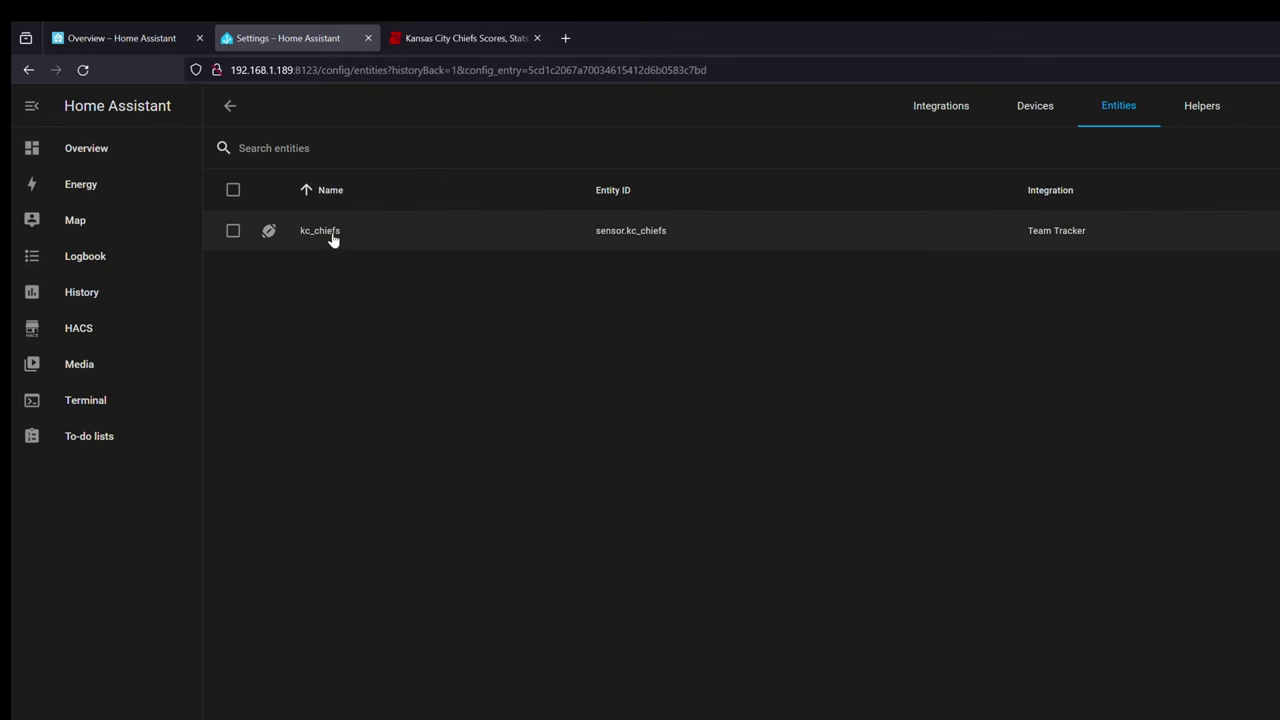
left_click(323, 230)
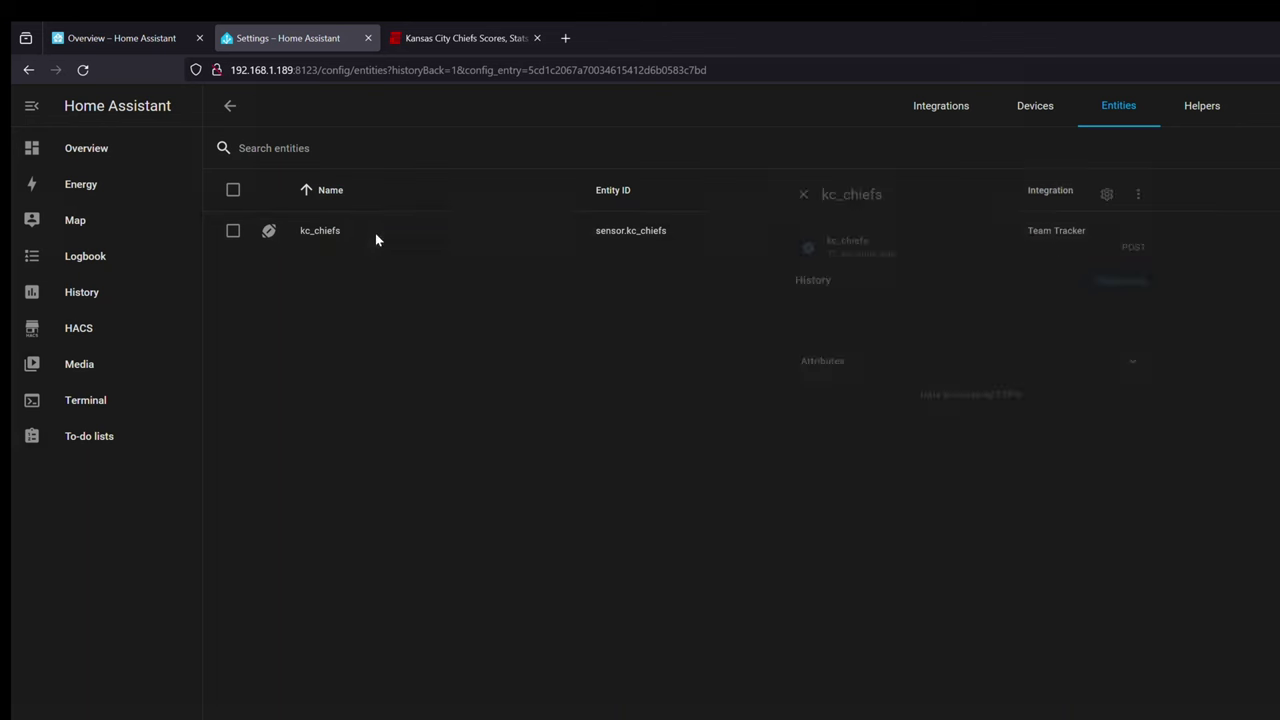
mouse_move(938, 266)
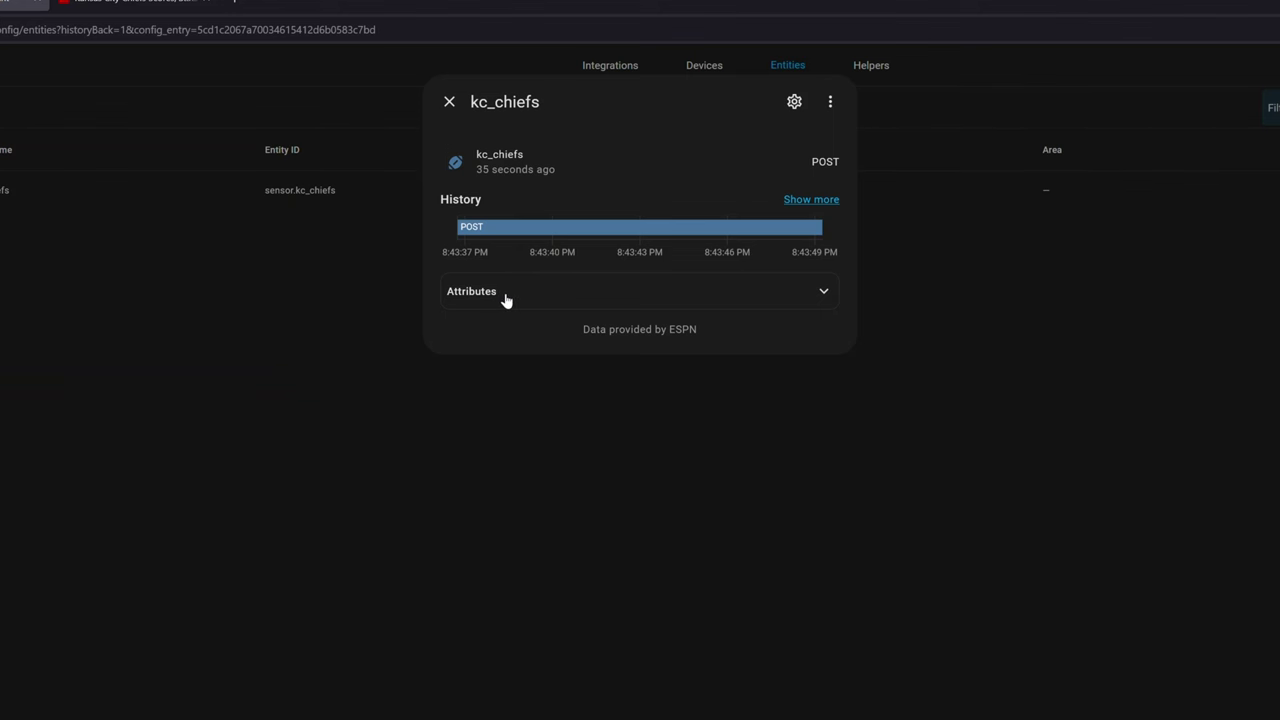
left_click(505, 295)
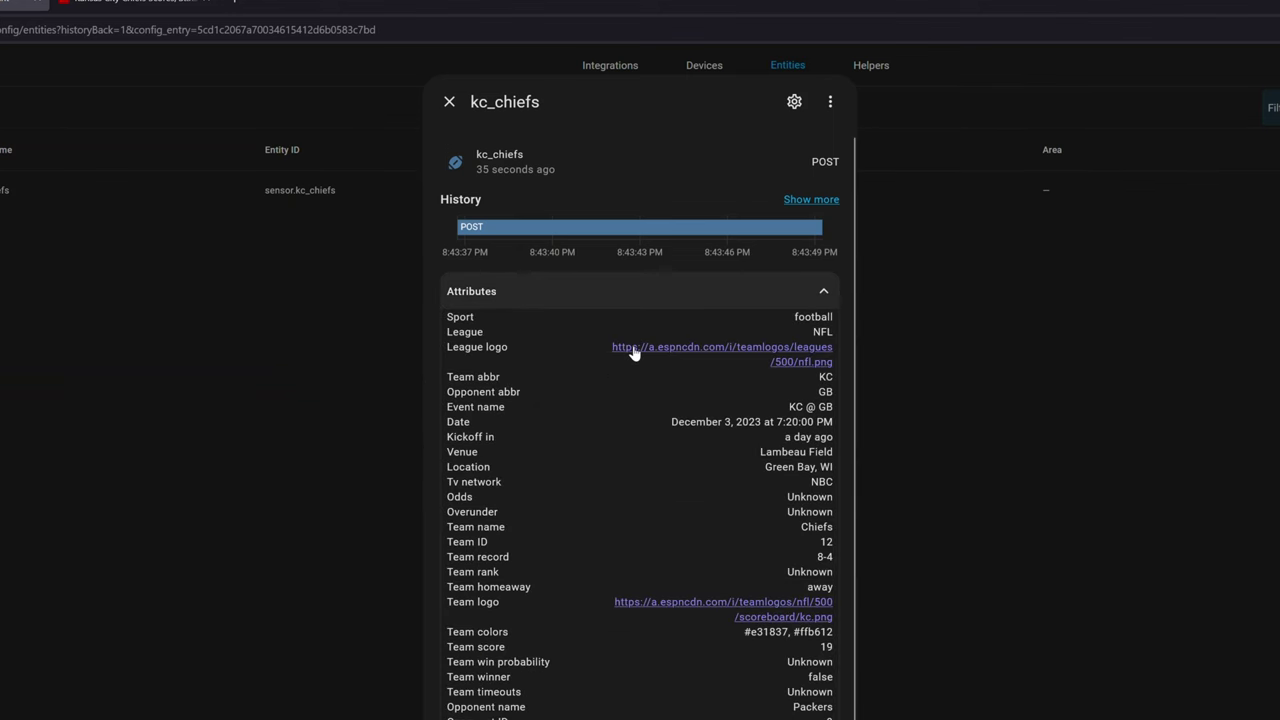
scroll(599, 604, "down", 3)
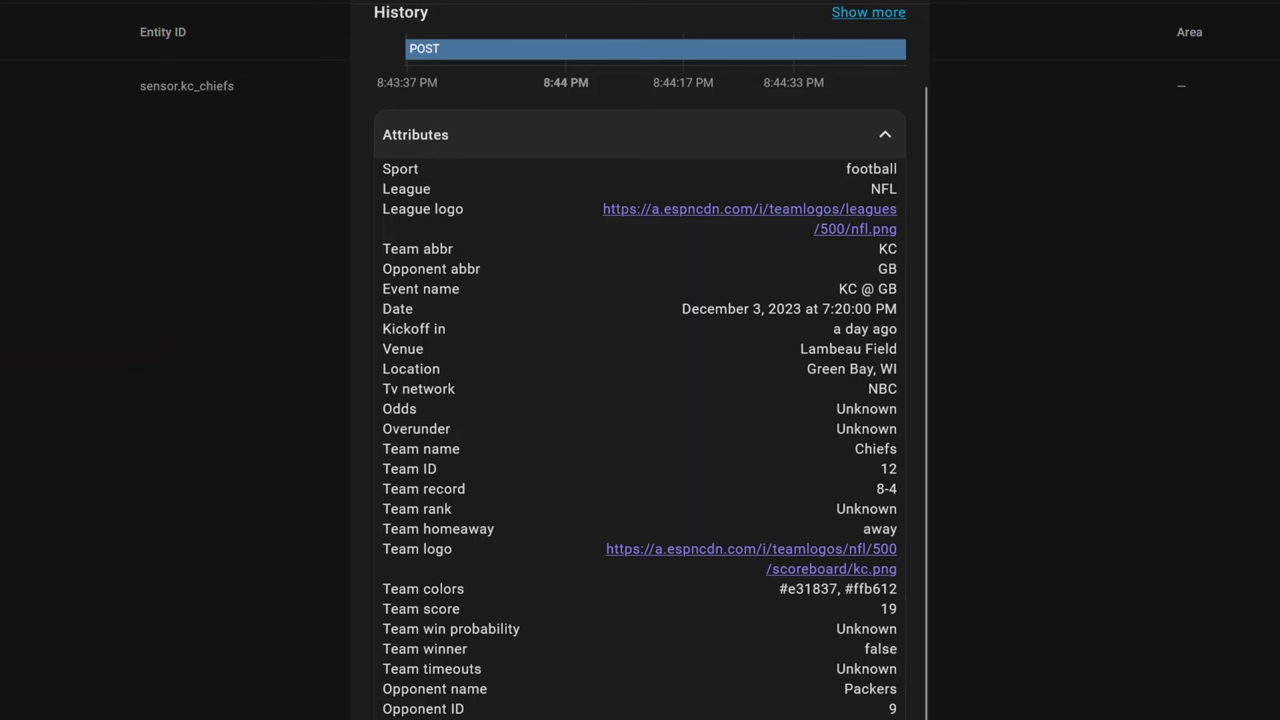
scroll(640, 400, "down", 2)
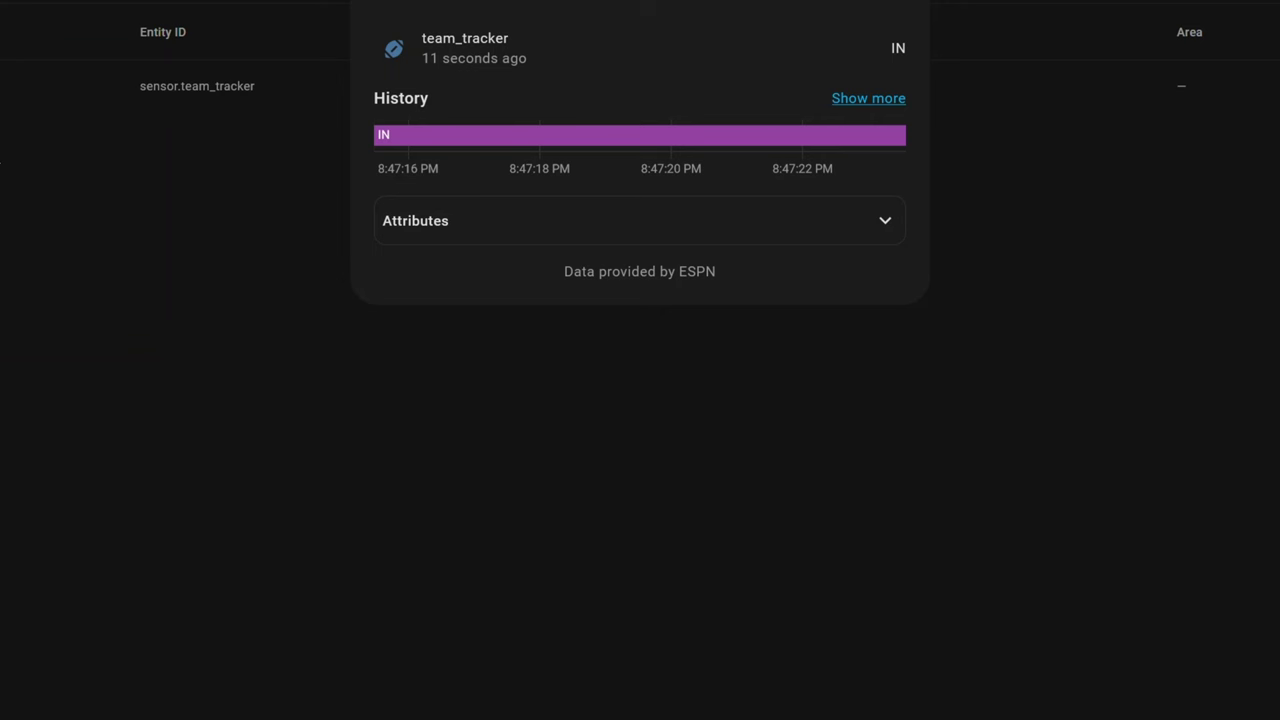
Expand the attributes of the team_tracker entity and read through its live game details
left_click(440, 217)
scroll(440, 180, "down", 2)
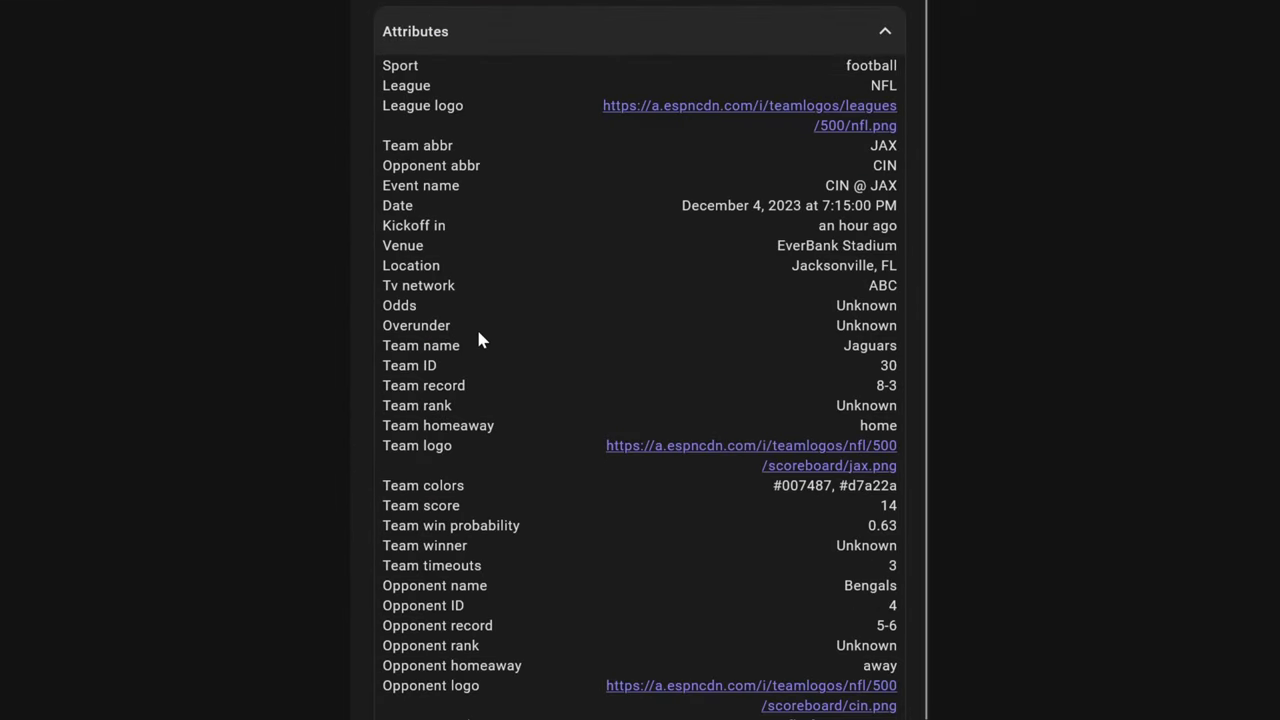
scroll(540, 450, "down", 3)
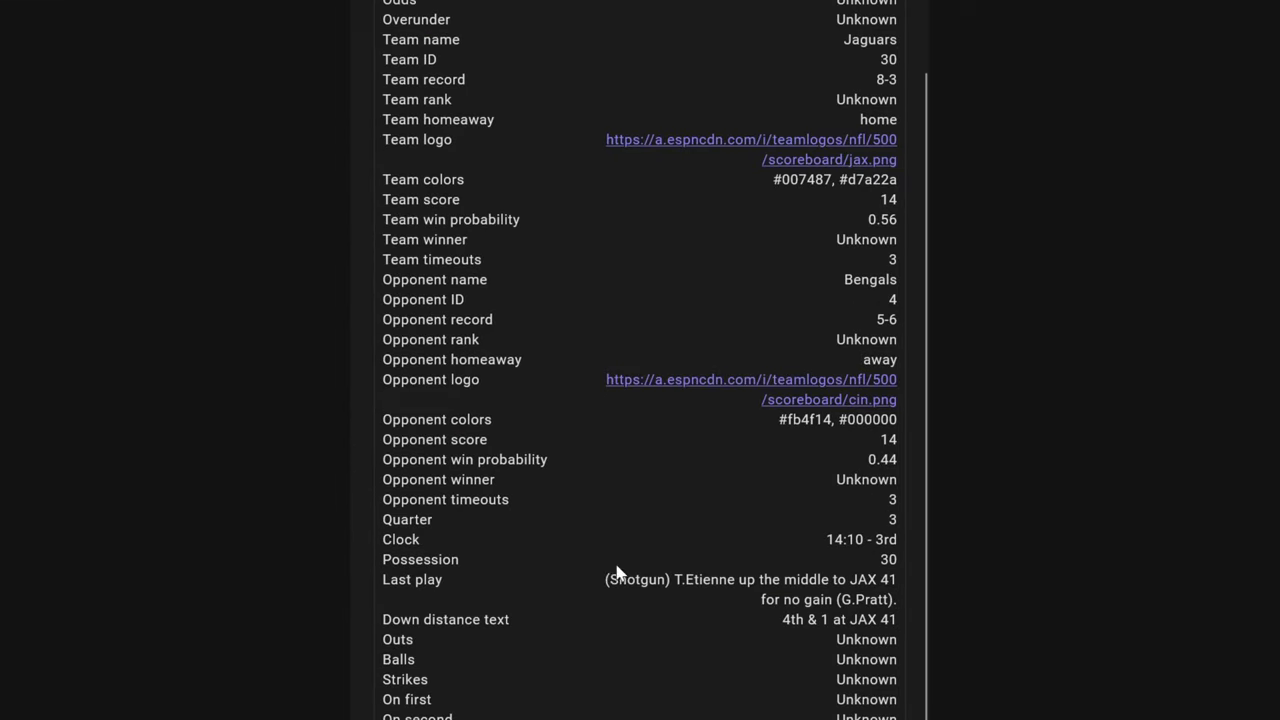
left_click(888, 601)
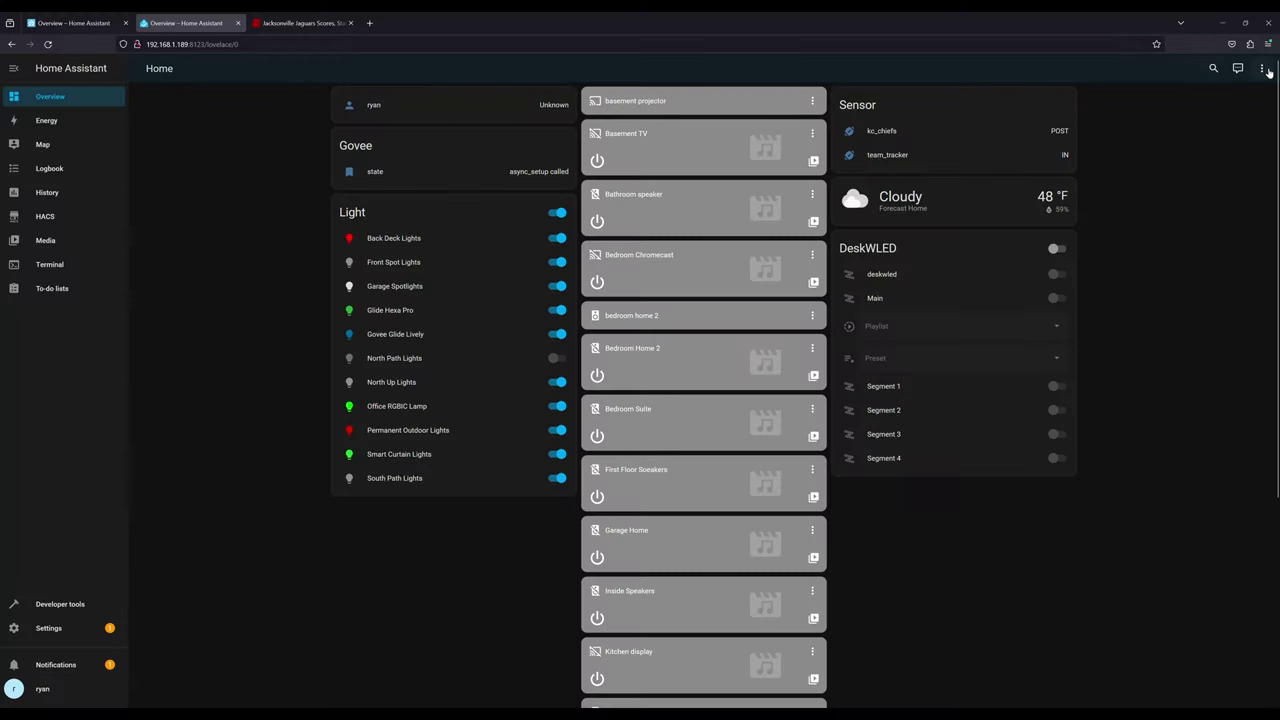
Take control of the Overview dashboard, starting with an empty dashboard, and begin adding a card
left_click(1263, 69)
left_click(1239, 97)
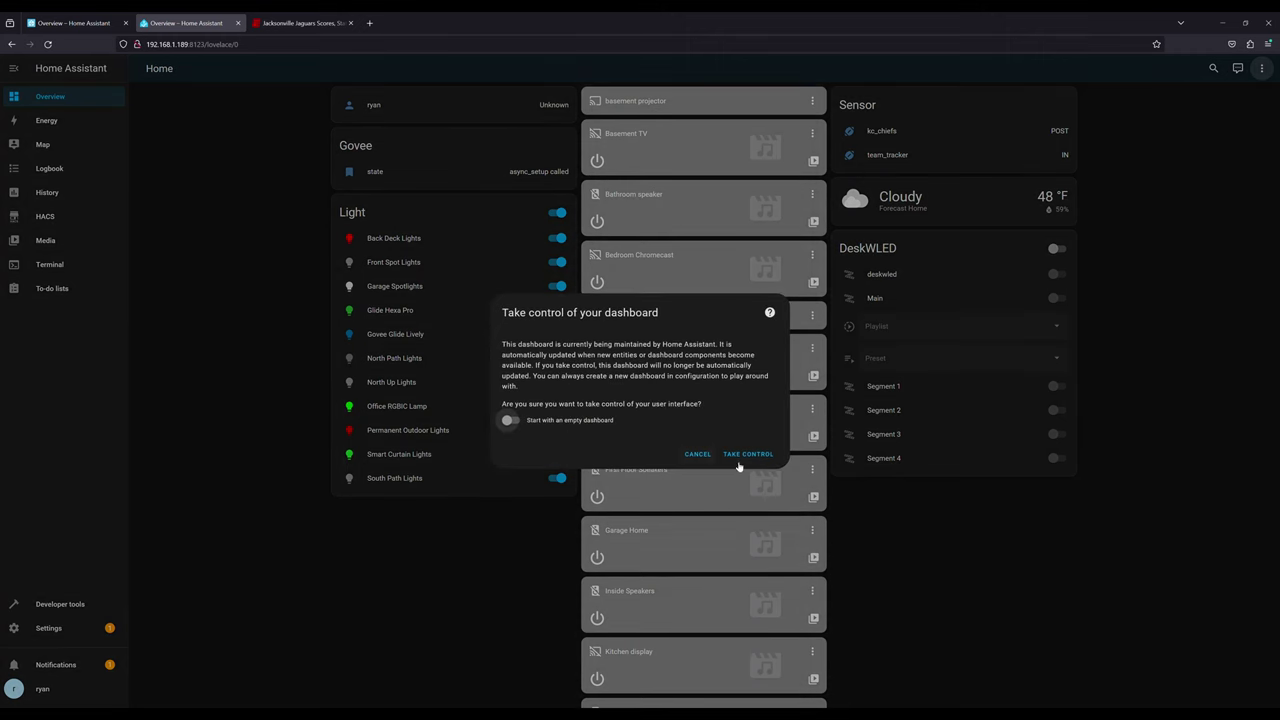
left_click(511, 421)
left_click(748, 454)
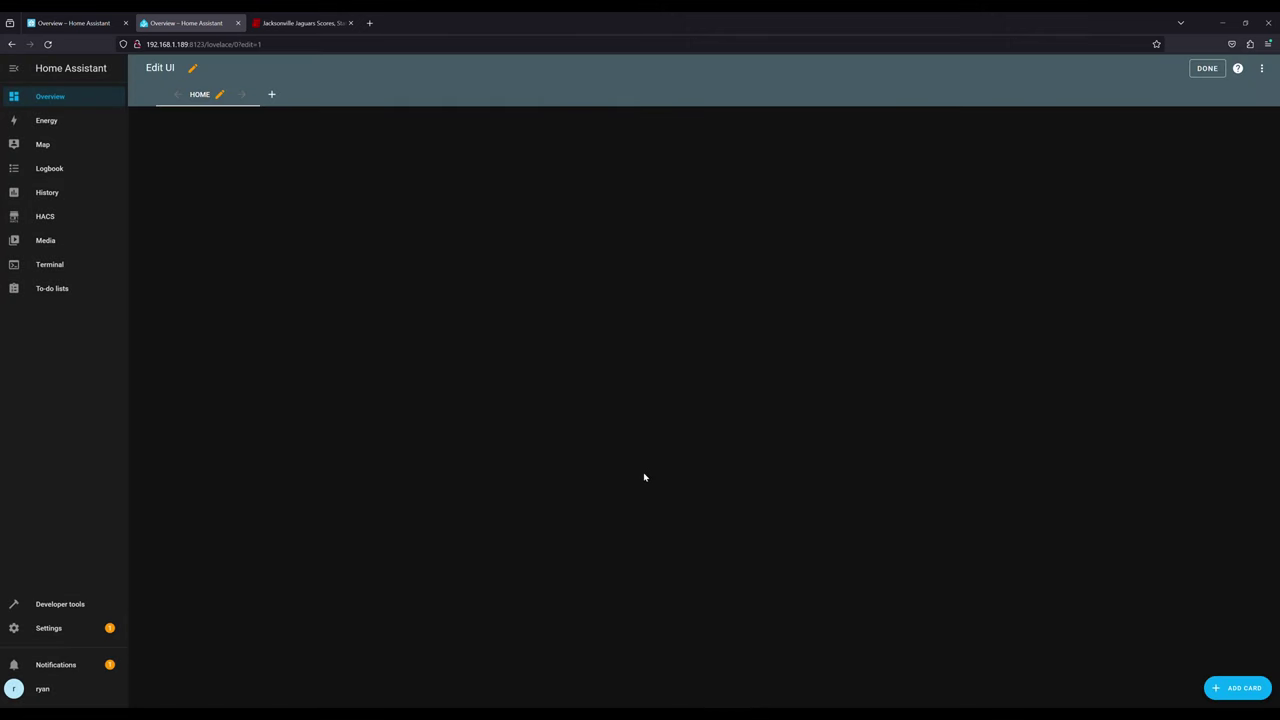
left_click(1243, 689)
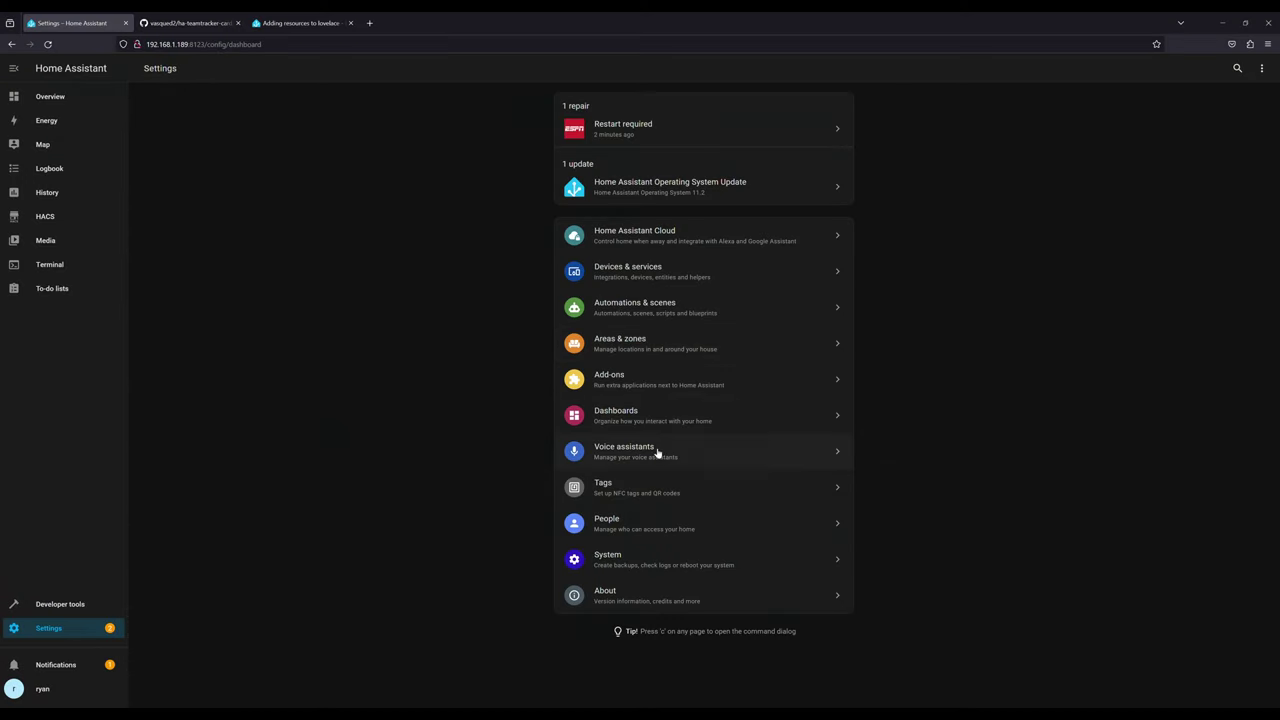
Start a new dashboard resource and paste the Team Tracker card's copied URL and type snippet as its URL
left_click(615, 414)
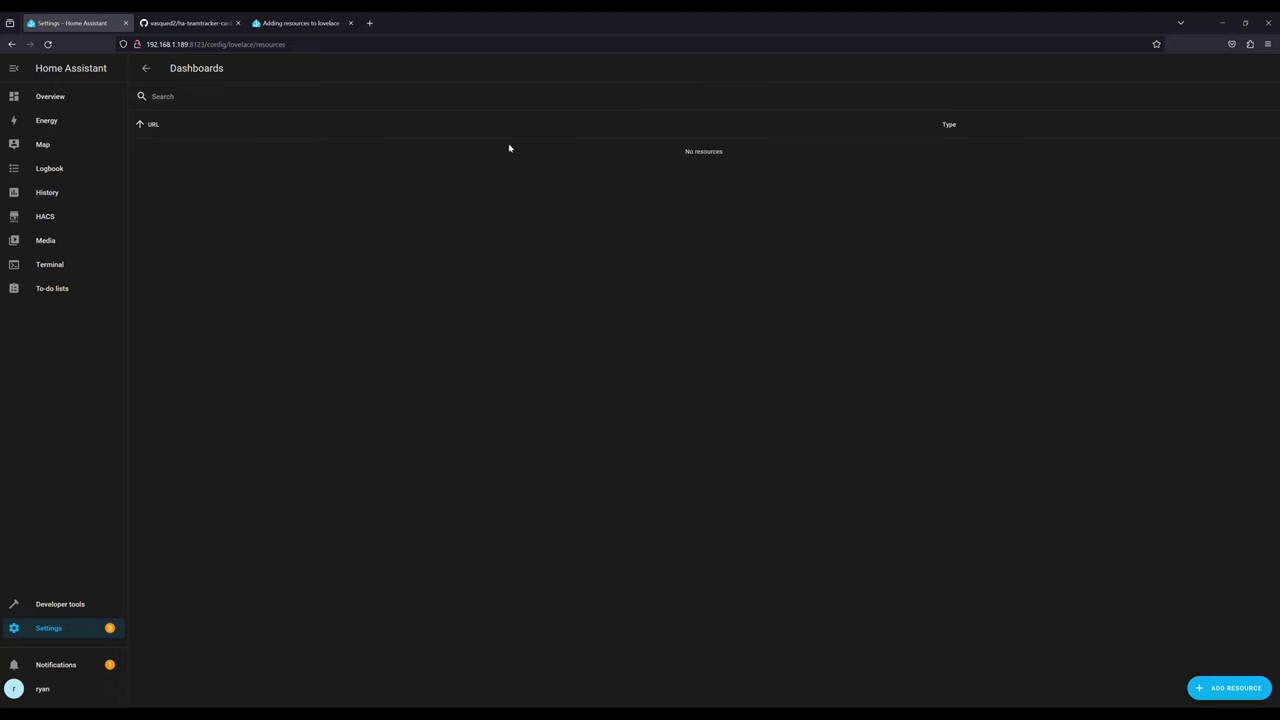
left_click(1229, 688)
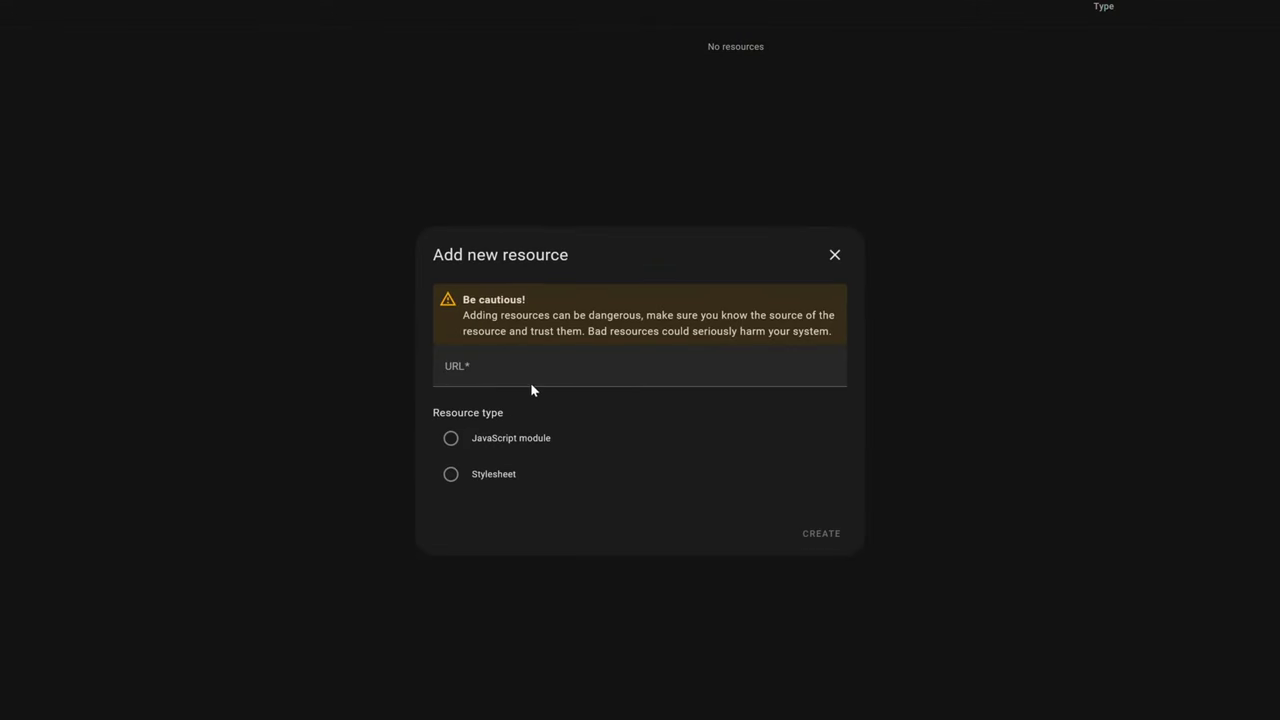
left_click(531, 380)
type("url: /hacsfiles/ha-teamtracker-card/ha-teamtracker-card.js type: JavaScript Module")
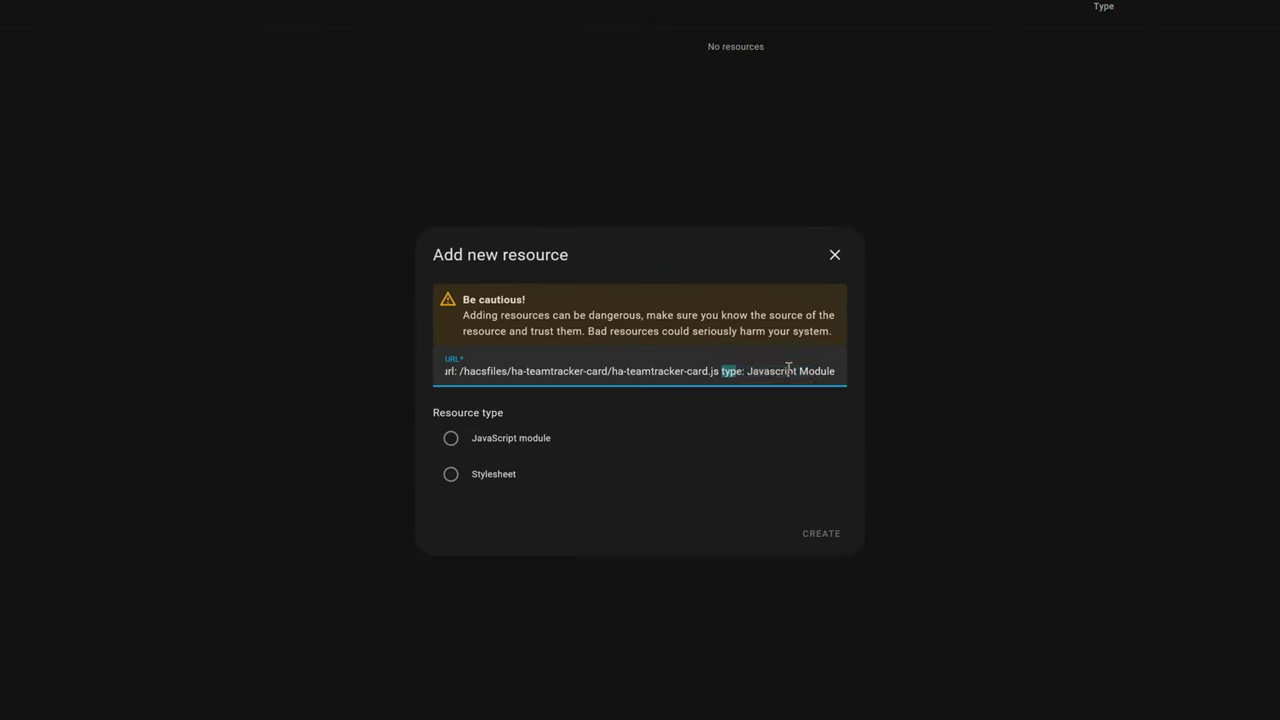
Trim the URL to /hacsfiles/ha-teamtracker-card/ha-teamtracker-card.js, set the resource type to JavaScript module and create the resource
left_click_drag(722, 370, 889, 377)
key("BackSpace")
key("Home")
key("Delete")
key("Delete")
key("Delete")
key("Delete")
key("Delete")
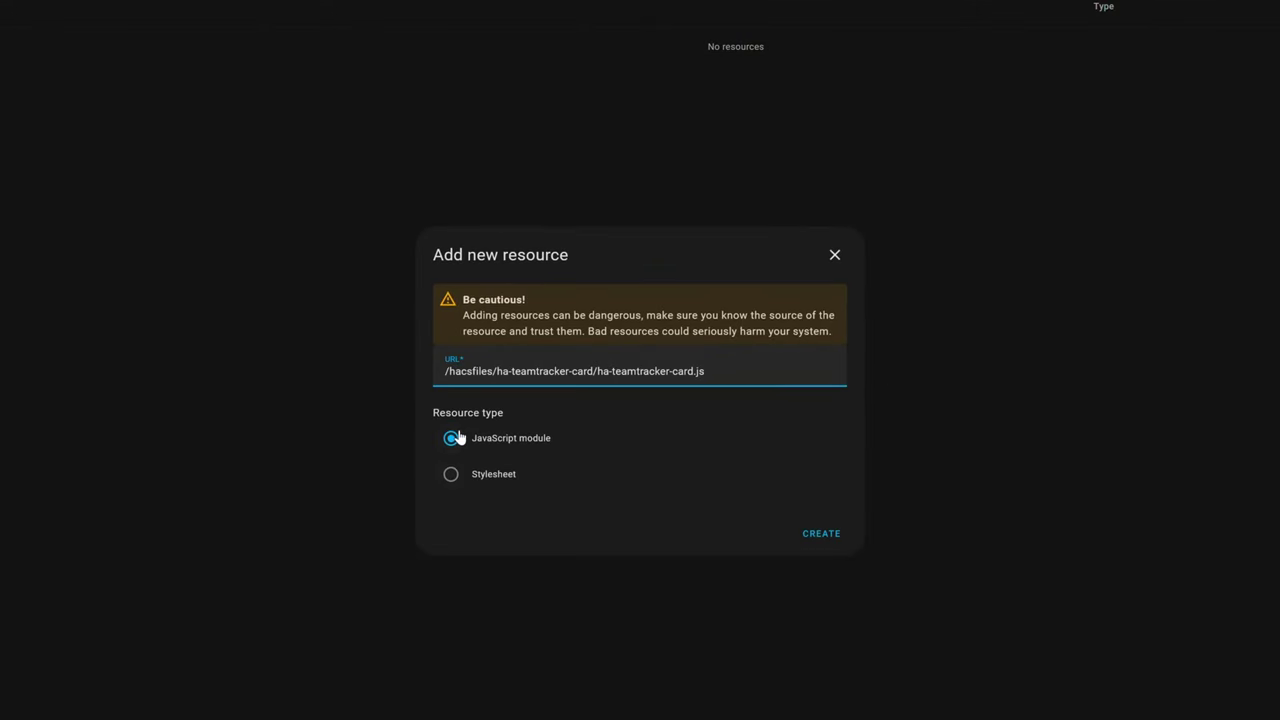
left_click(822, 534)
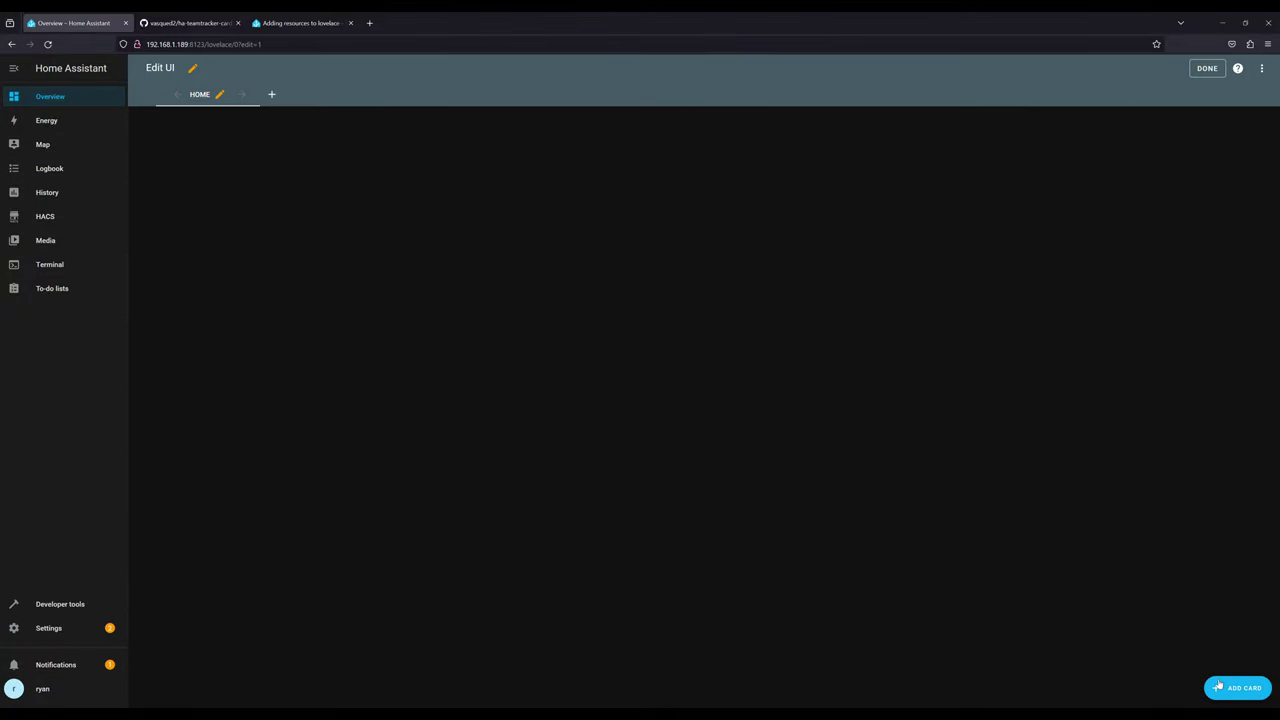
Add a card to the Overview dashboard's Home view, searching for tea and choosing the Team Tracker card
left_click(1218, 686)
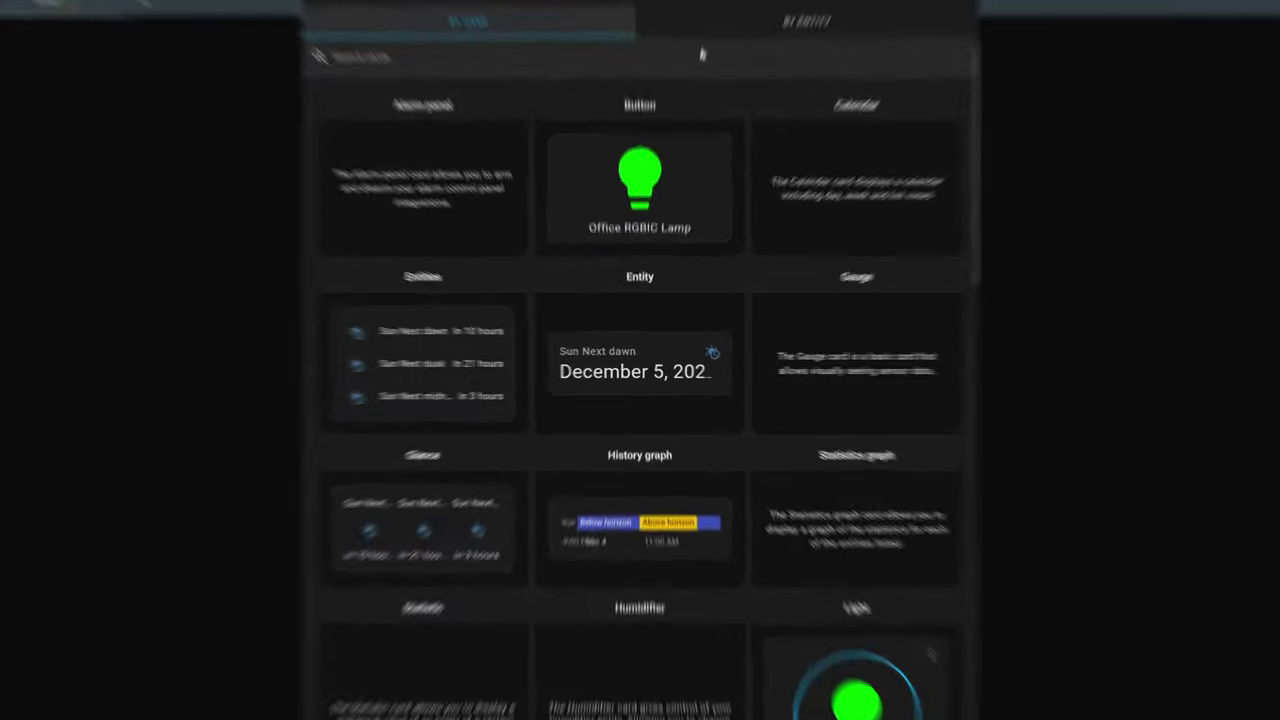
left_click(687, 139)
type("tea")
left_click(448, 87)
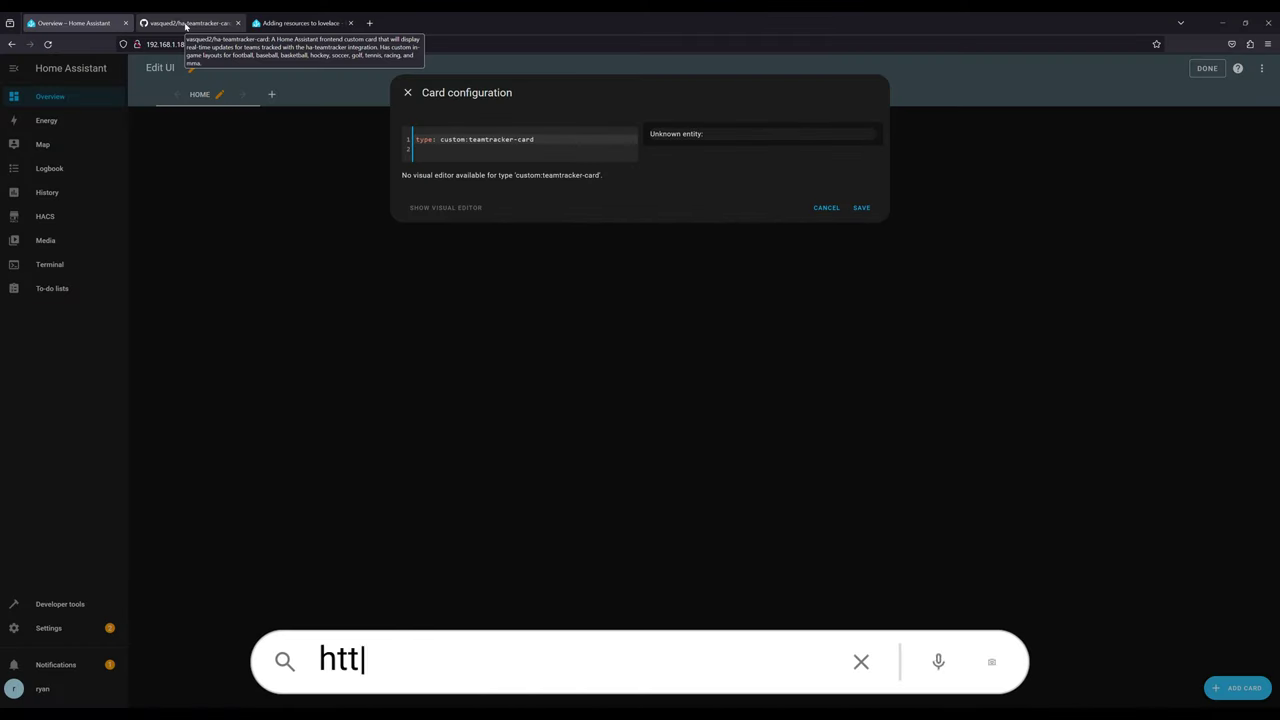
Switch to the ha-teamtracker-card GitHub page and copy the Example 1 card code from the README
left_click(184, 23)
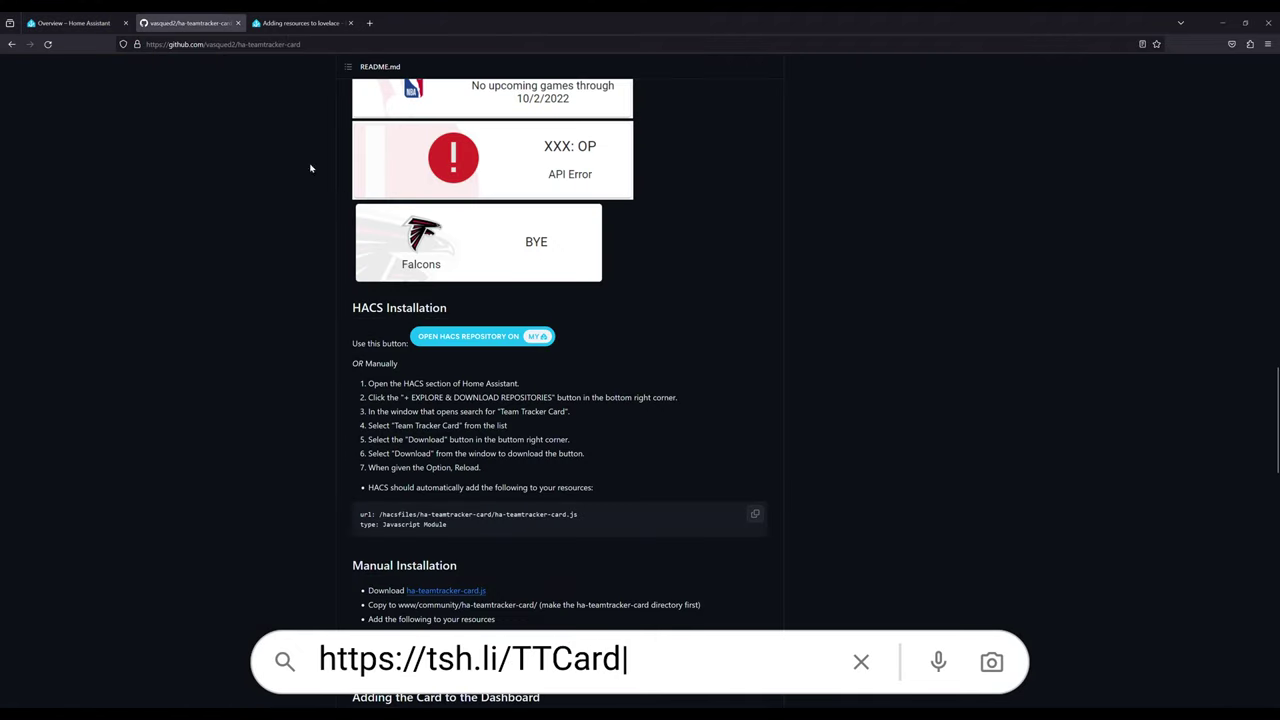
scroll(505, 331, "down", 5)
scroll(502, 328, "down", 8)
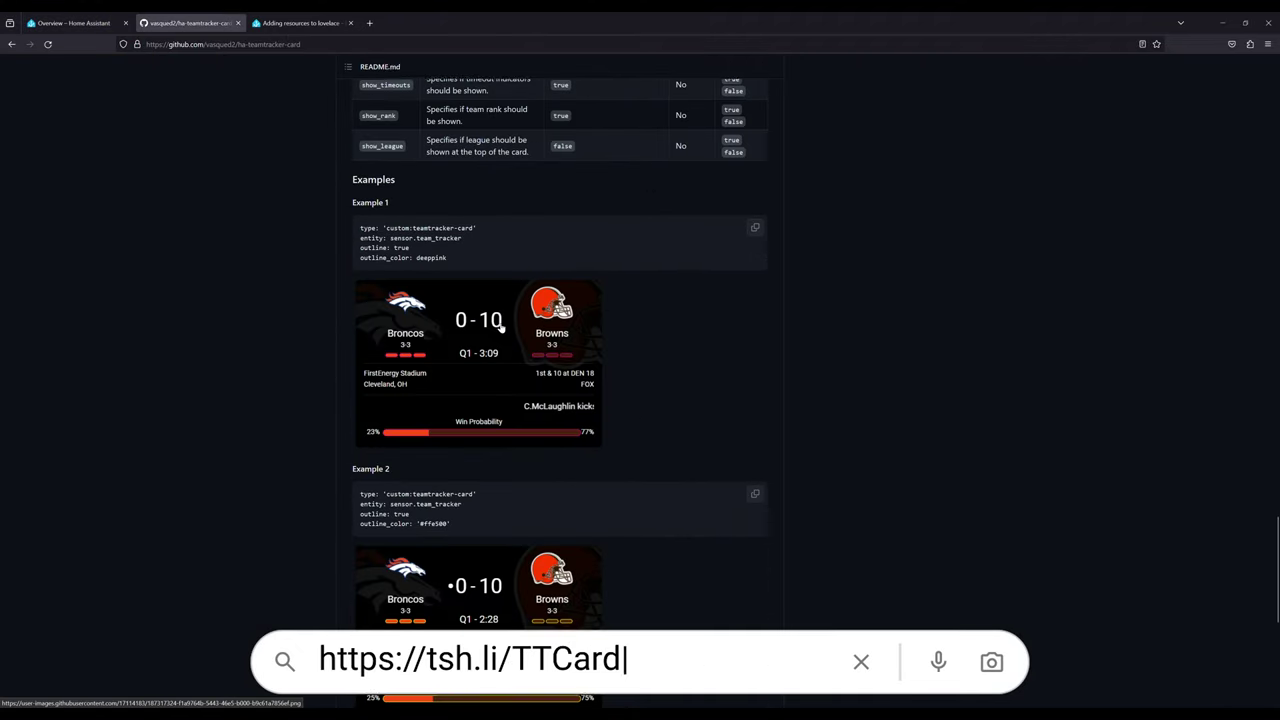
scroll(502, 328, "up", 1)
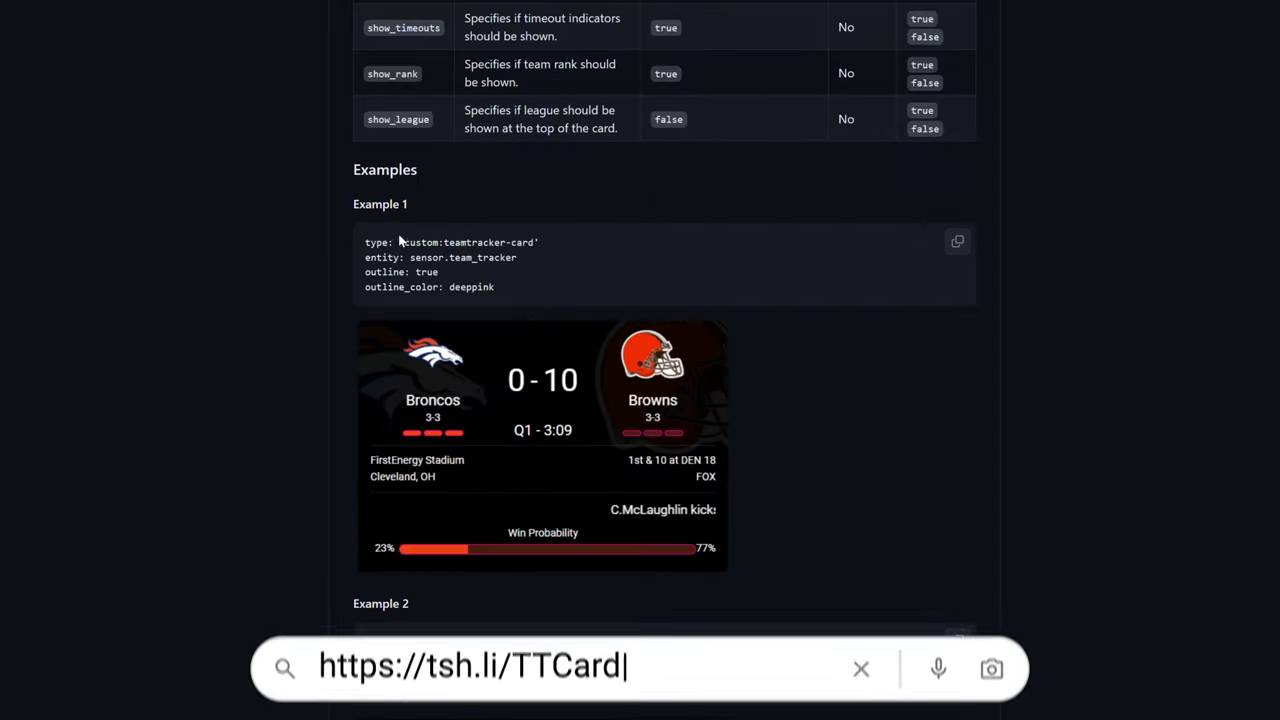
left_click(956, 240)
Back in Home Assistant, replace the card code with the copied example without its outline_color line, keeping sensor.team_tracker and outline true, and save
left_click(75, 22)
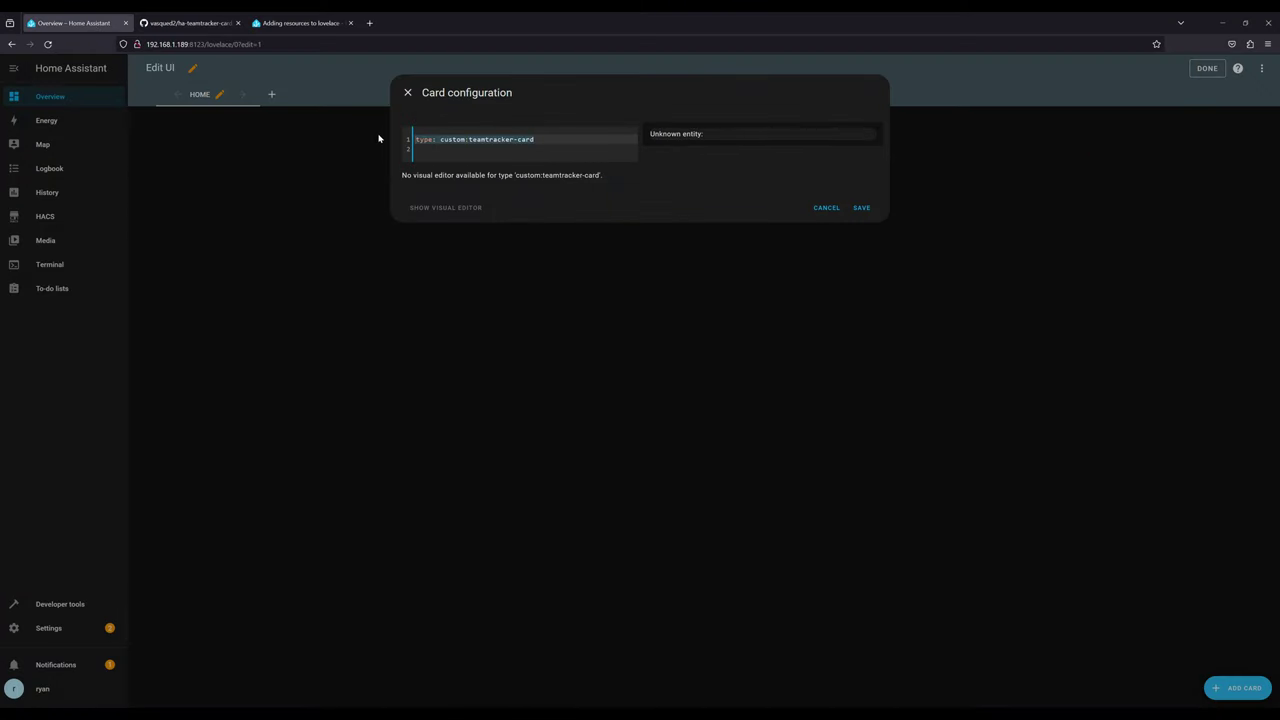
key("ctrl+v")
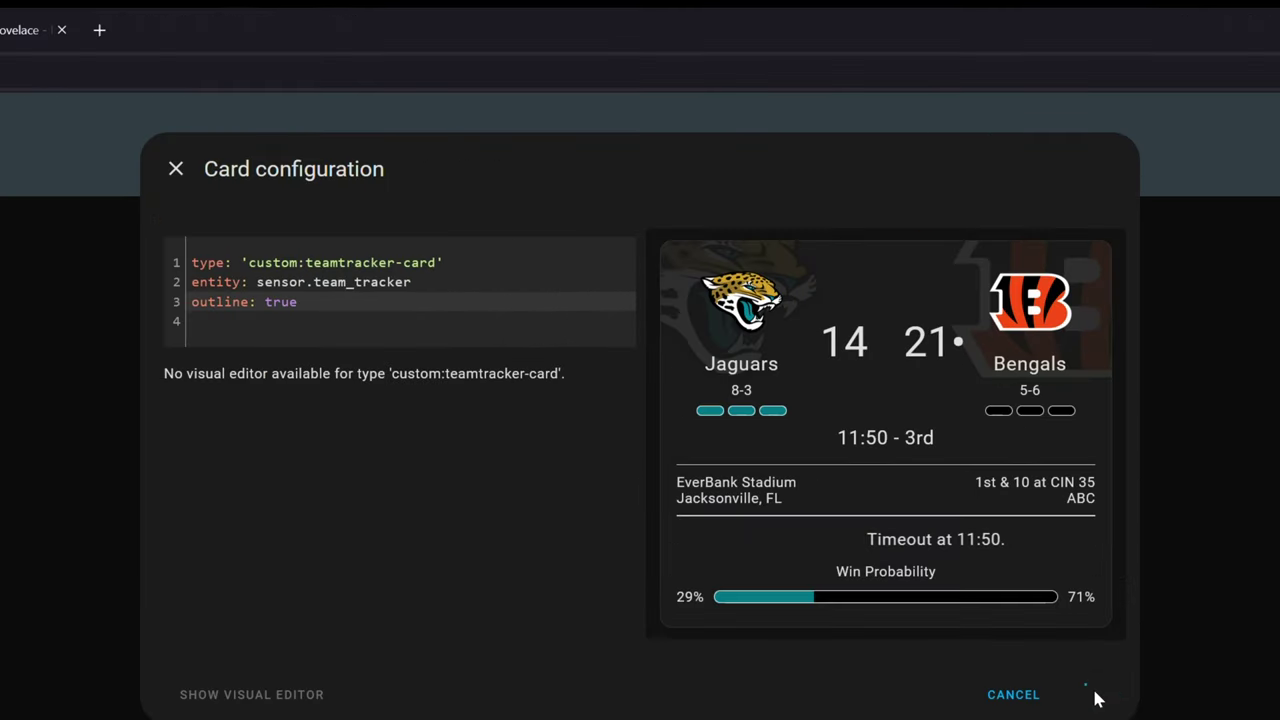
left_click(860, 355)
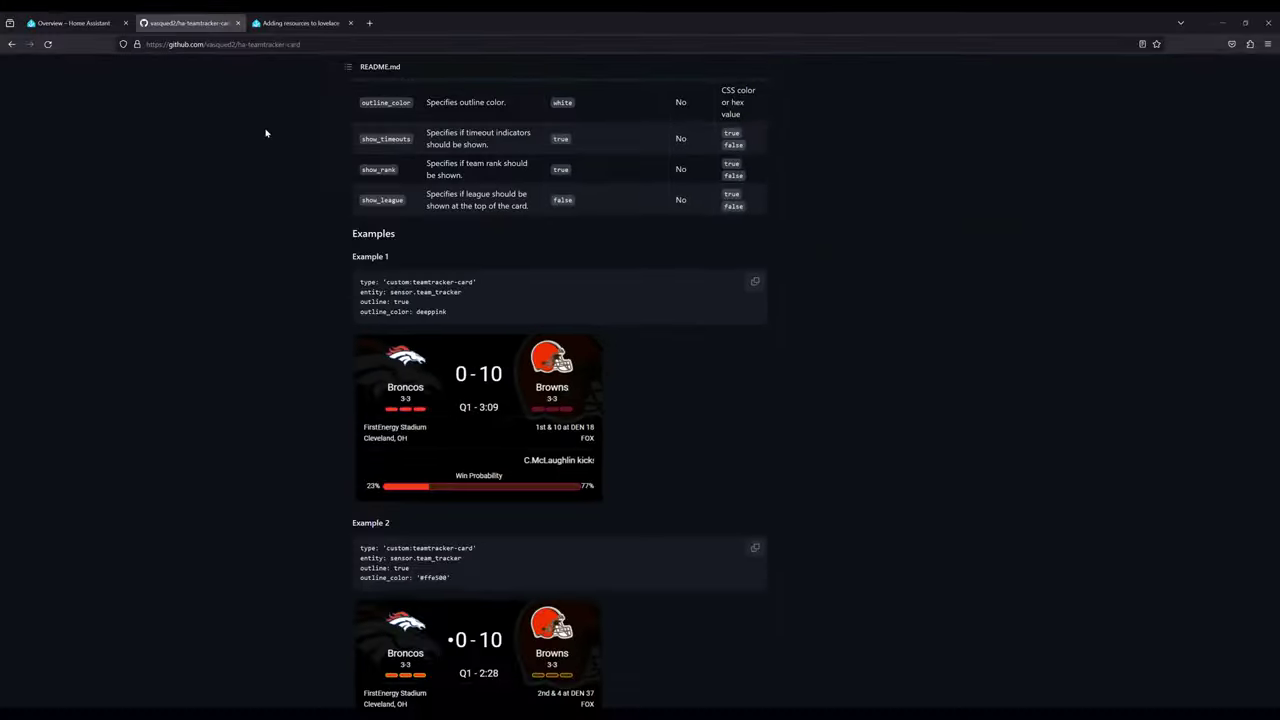
Look through the README's post-game and in-game card examples for different sports on the ha-teamtracker-card GitHub page
scroll(165, 345, "up", 20)
scroll(636, 528, "up", 3)
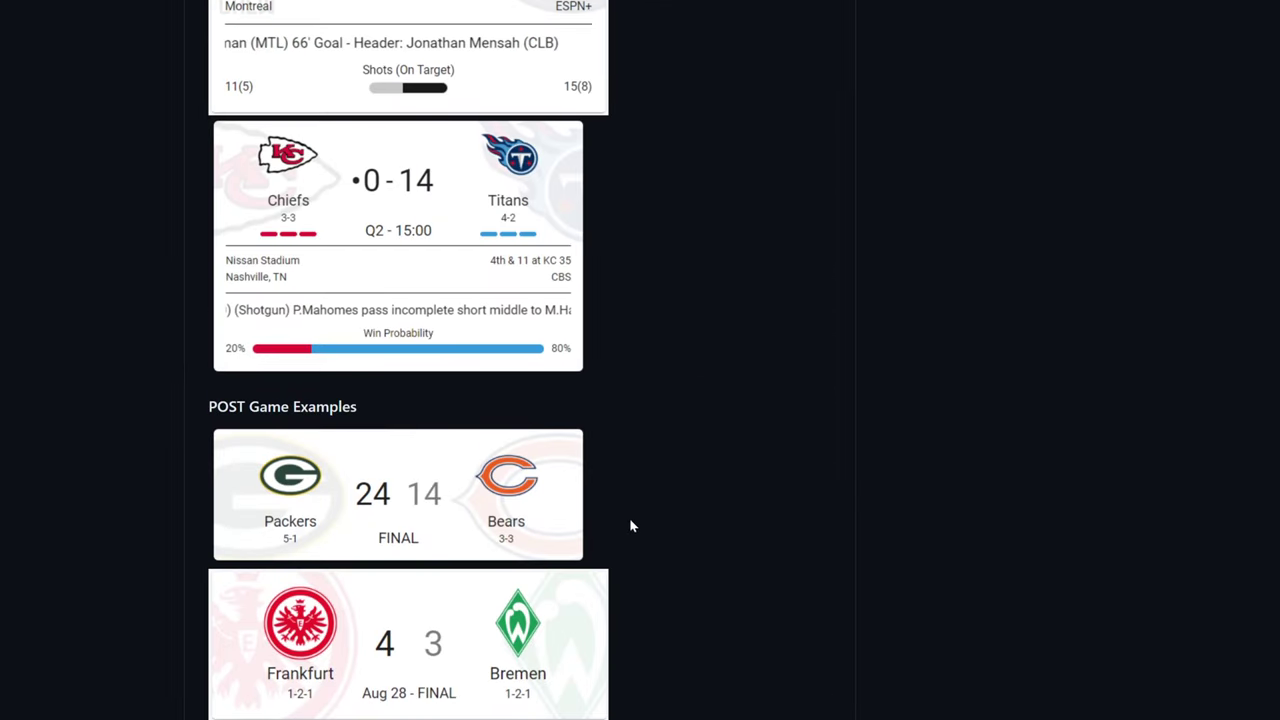
scroll(381, 530, "up", 3)
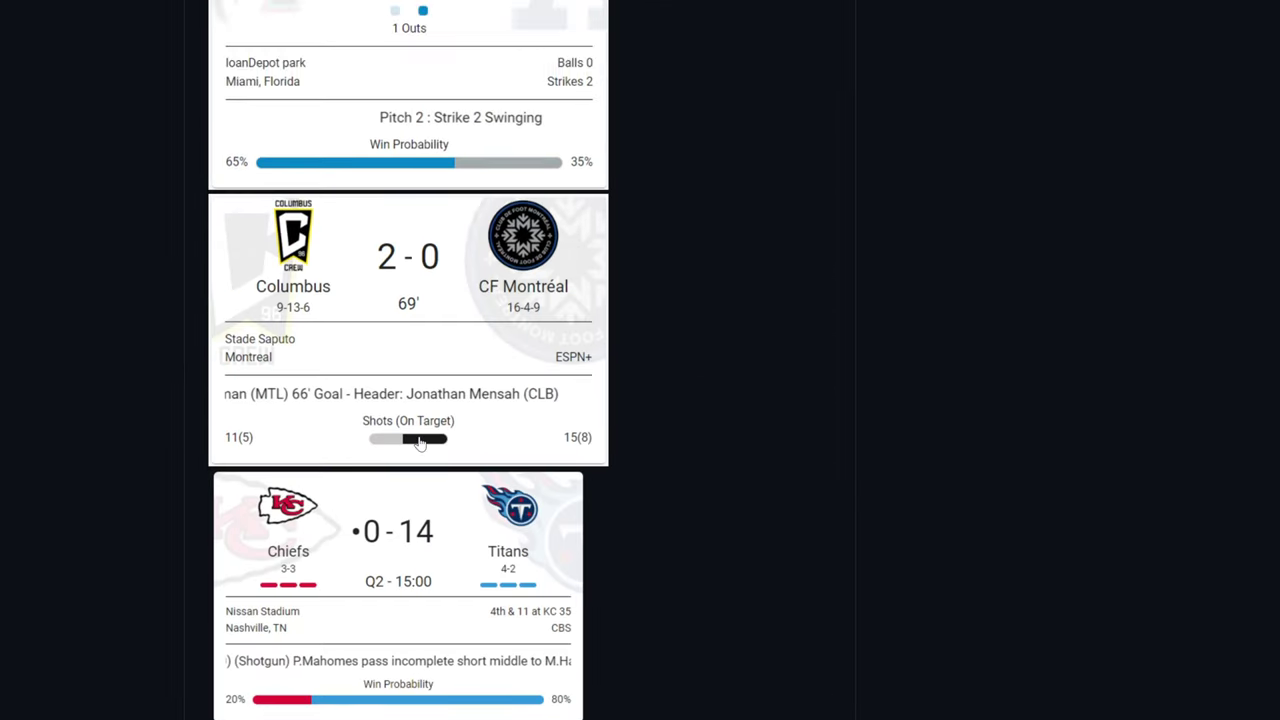
scroll(829, 466, "up", 2)
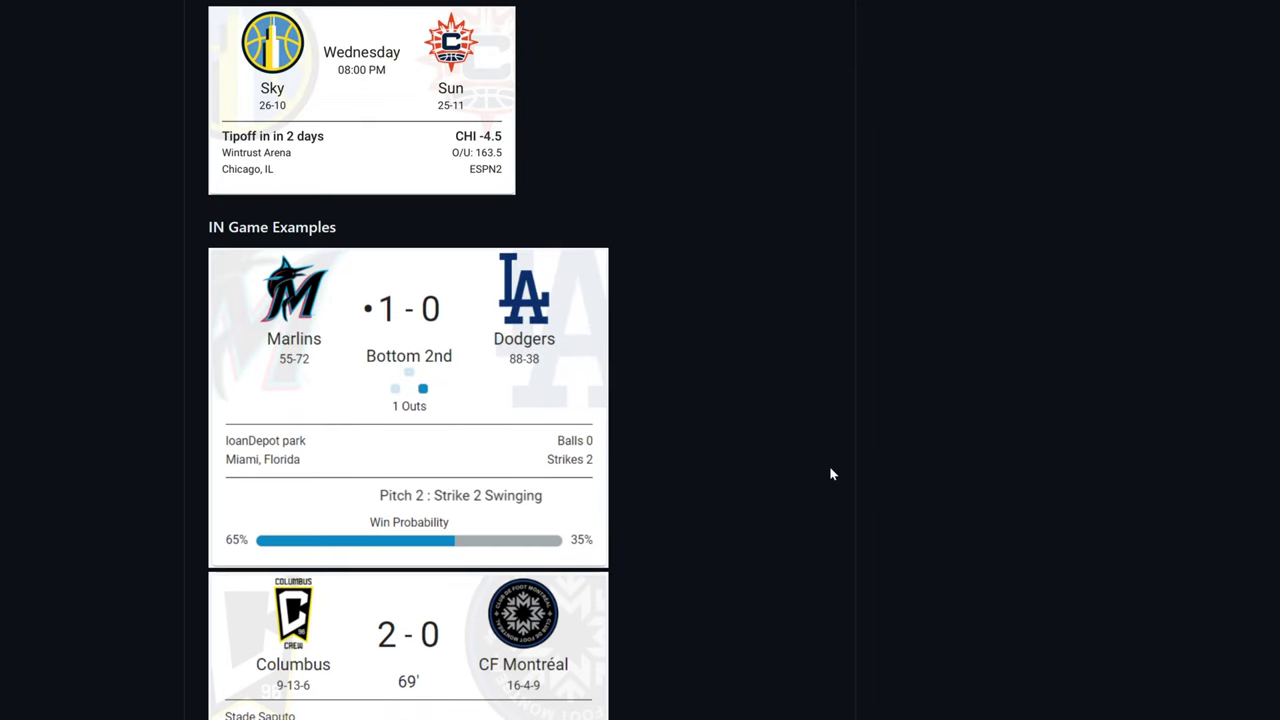